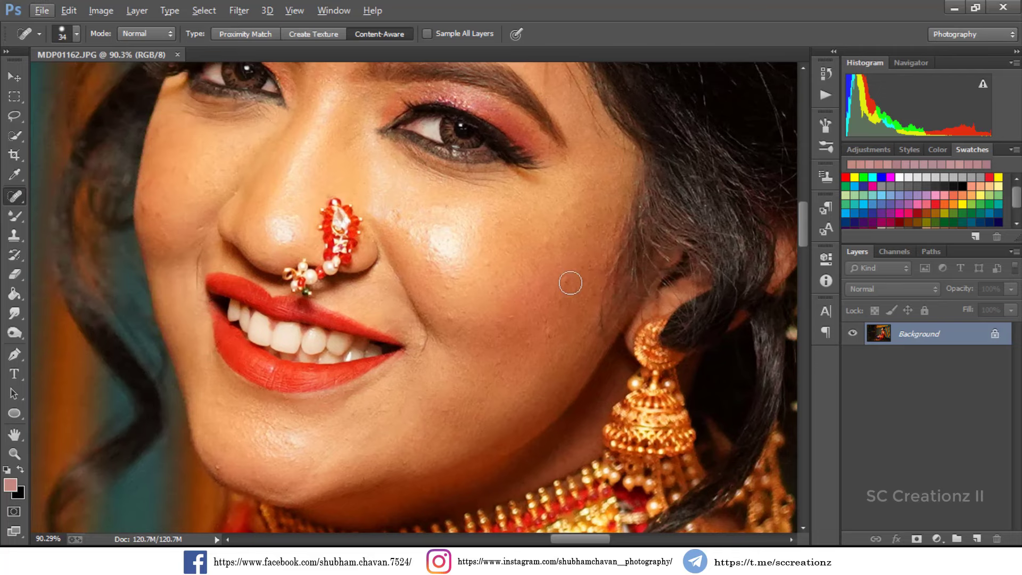
# - Remove the small blemishes on both cheeks and beside the nose with the content-aware Spot Healing Brush at 34 px
pyautogui.click(570, 282)
pyautogui.click(544, 326)
pyautogui.click(403, 219)
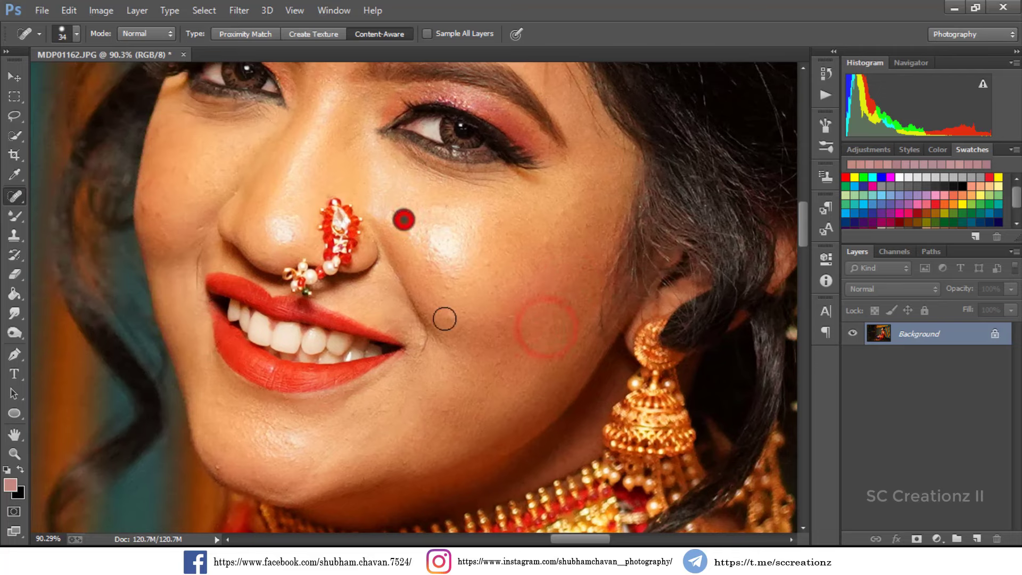
pyautogui.click(426, 345)
pyautogui.click(454, 312)
pyautogui.click(455, 282)
pyautogui.scroll(3, 394, 266)
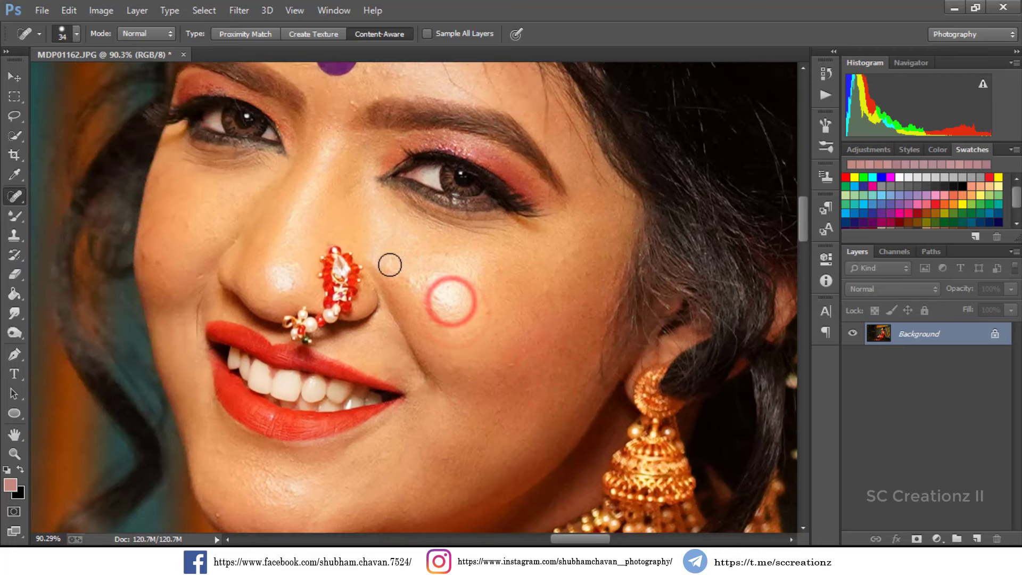
pyautogui.scroll(2, 389, 265)
pyautogui.click(178, 273)
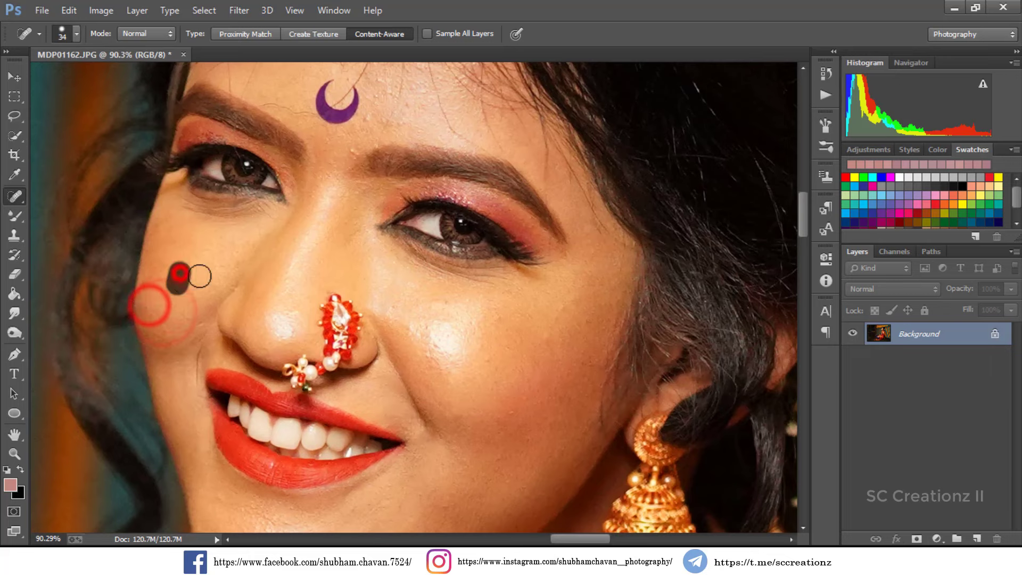
# - Heal the blemishes and stray hairs on the forehead above the crescent mark and near the hairline
pyautogui.scroll(3, 372, 235)
pyautogui.scroll(1, 320, 160)
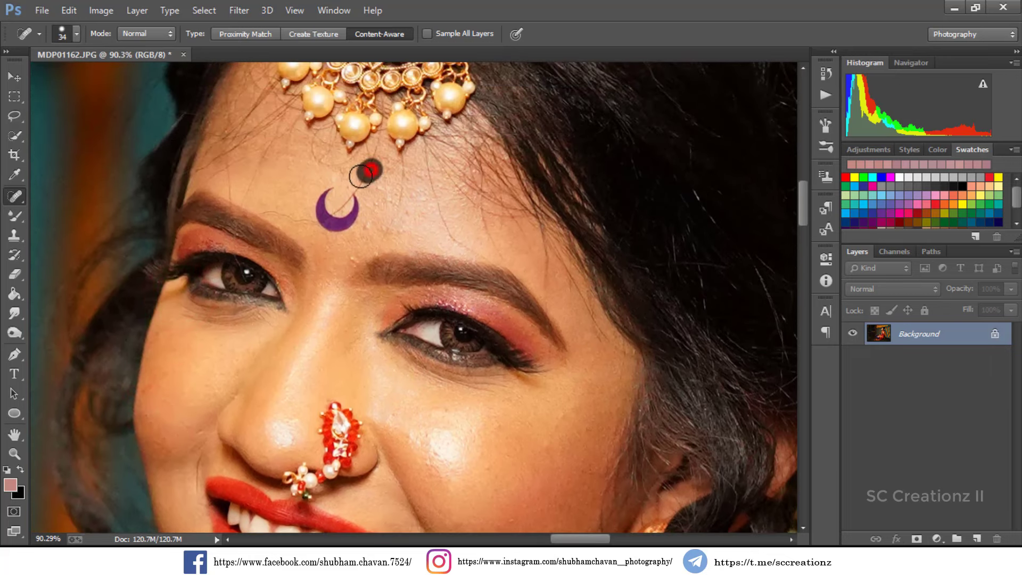
pyautogui.moveTo(404, 175)
pyautogui.mouseDown()
pyautogui.moveTo(400, 217)
pyautogui.moveTo(444, 213)
pyautogui.moveTo(475, 235)
pyautogui.mouseUp()
pyautogui.click(479, 201)
pyautogui.click(364, 178)
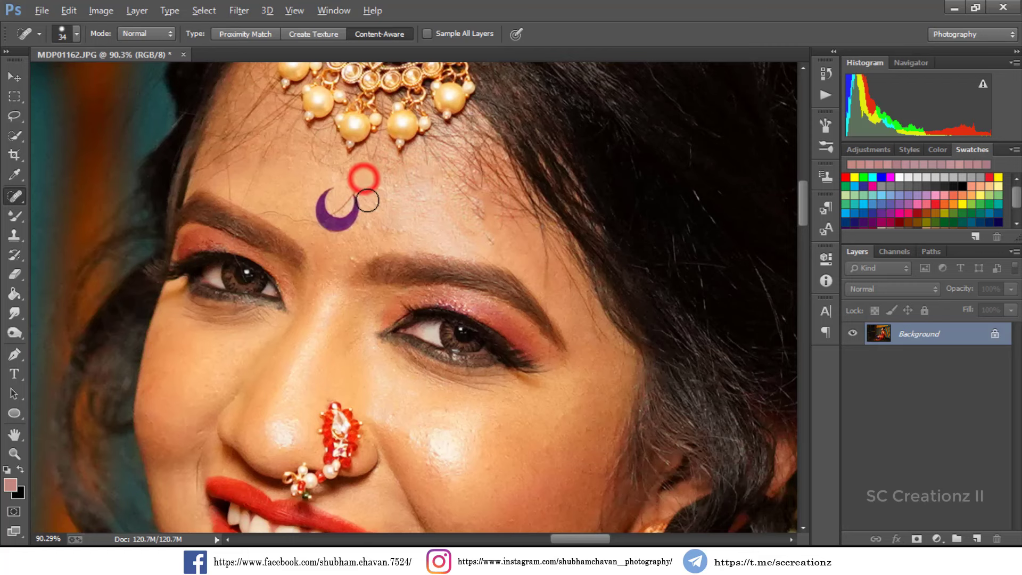
# - Set the healing brush size to 13 px and remove the hair strand crossing the purple crescent mark
pyautogui.scroll(3, 367, 200)
pyautogui.rightClick(406, 224)
pyautogui.moveTo(405, 224); pyautogui.dragTo(399, 228)
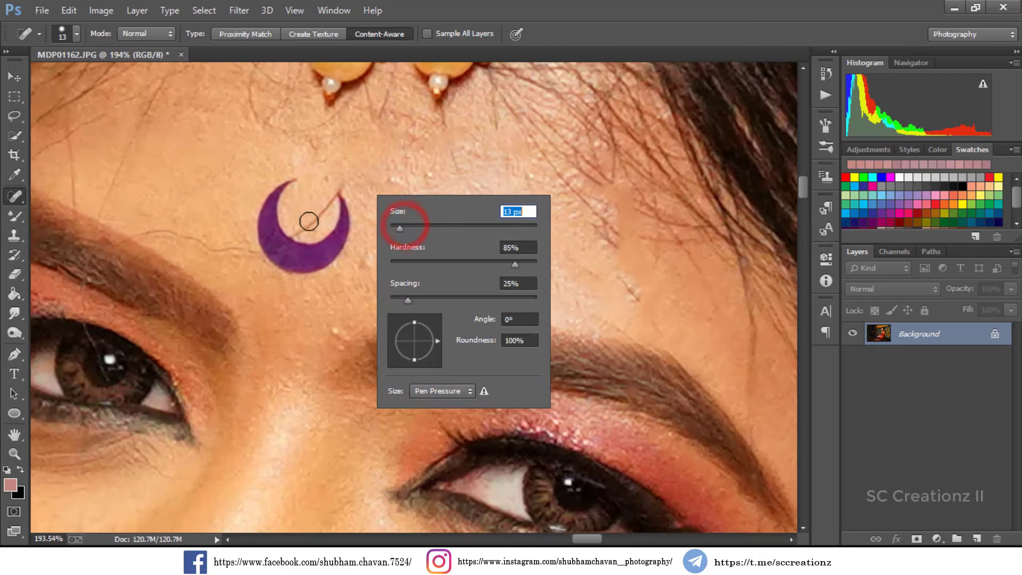
pyautogui.moveTo(309, 222); pyautogui.dragTo(330, 198)
pyautogui.click(331, 194)
# - Heal the remaining fine hairs and spots on the forehead beside the crescent and above both eyebrows
pyautogui.moveTo(371, 258); pyautogui.dragTo(351, 278)
pyautogui.moveTo(221, 250); pyautogui.dragTo(133, 226)
pyautogui.moveTo(567, 289); pyautogui.dragTo(567, 289)
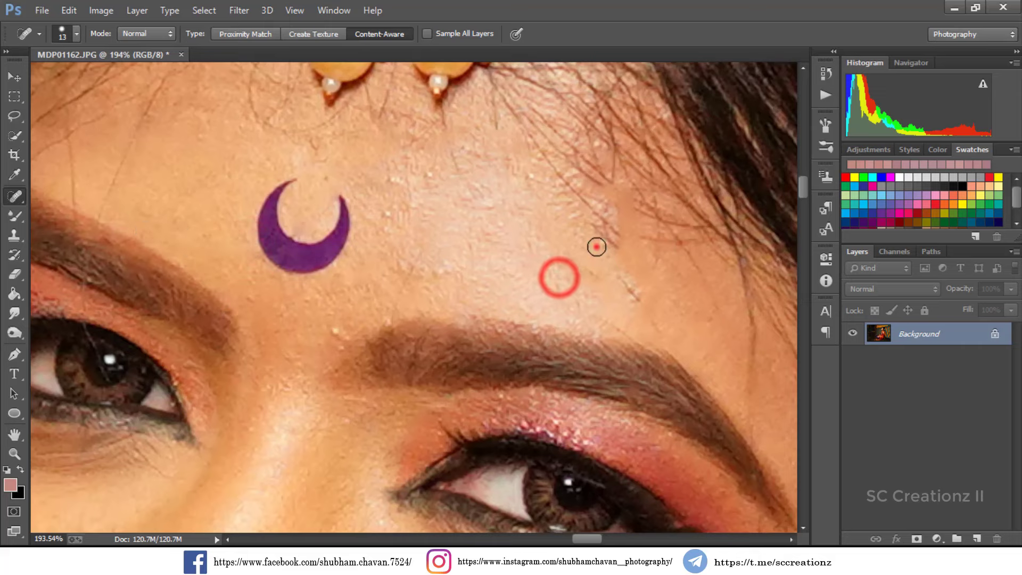
pyautogui.click(597, 244)
pyautogui.click(585, 266)
# - Check the healed face at different zoom levels and duplicate the Background layer
pyautogui.scroll(-1, 654, 327)
pyautogui.scroll(-4, 653, 327)
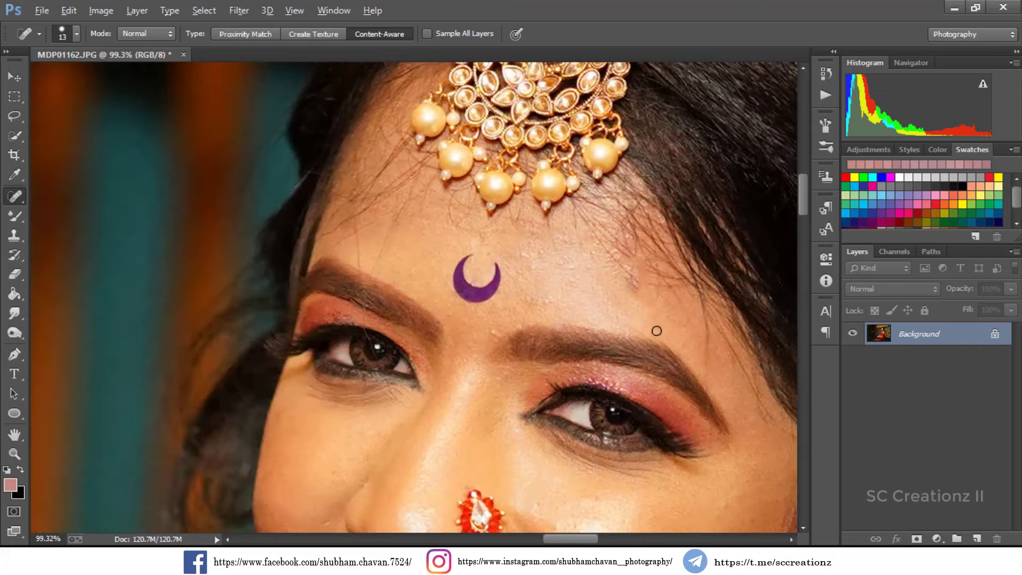
pyautogui.scroll(-2, 745, 452)
pyautogui.scroll(3, 776, 496)
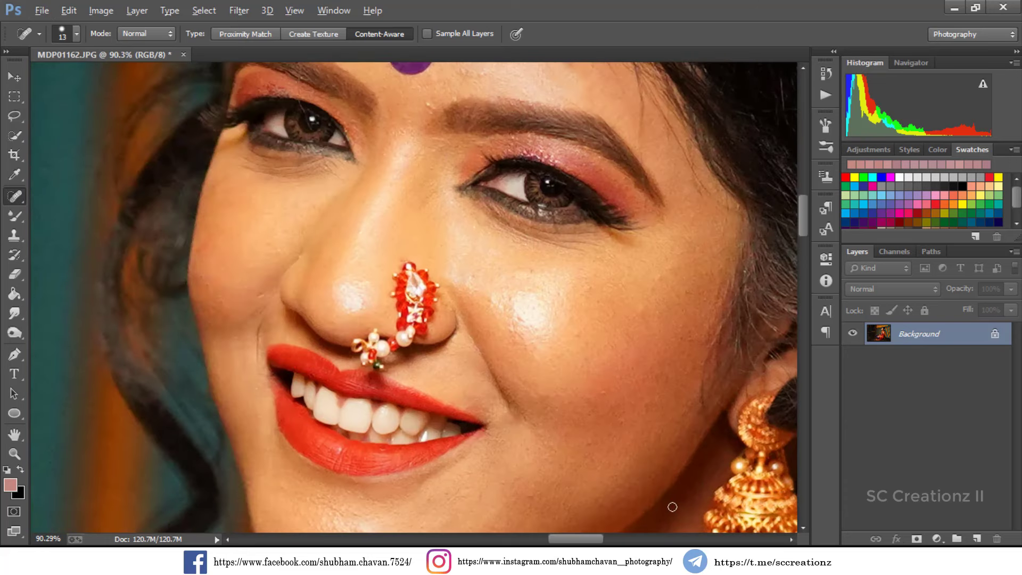
pyautogui.scroll(-3, 672, 507)
pyautogui.scroll(1, 356, 380)
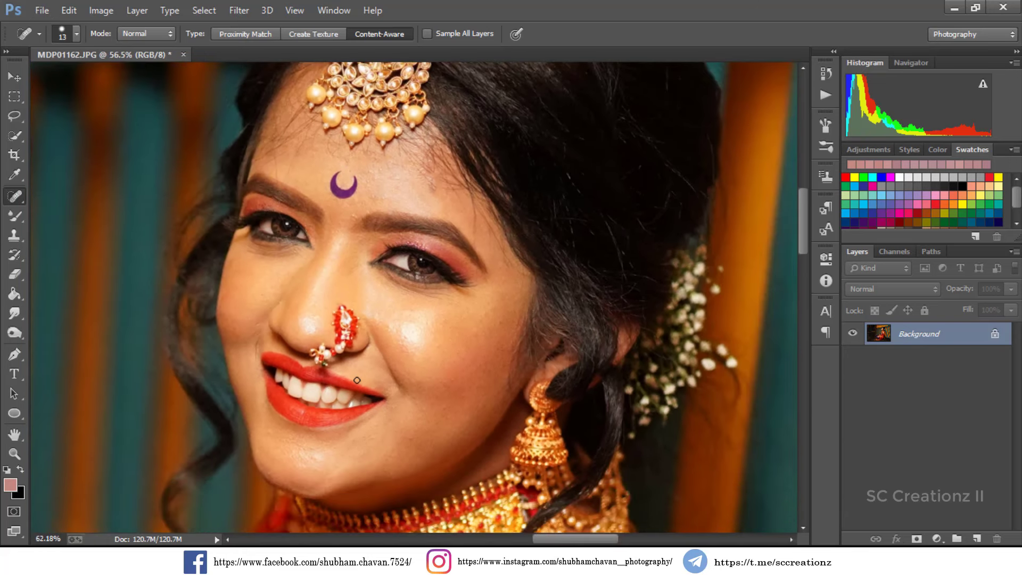
pyautogui.scroll(1, 356, 380)
pyautogui.moveTo(937, 334); pyautogui.dragTo(977, 537)
# - Activate the Mixer Brush Tool with Wet 12%, Load 24%, Mix 100% and Flow 100%
pyautogui.rightClick(16, 221)
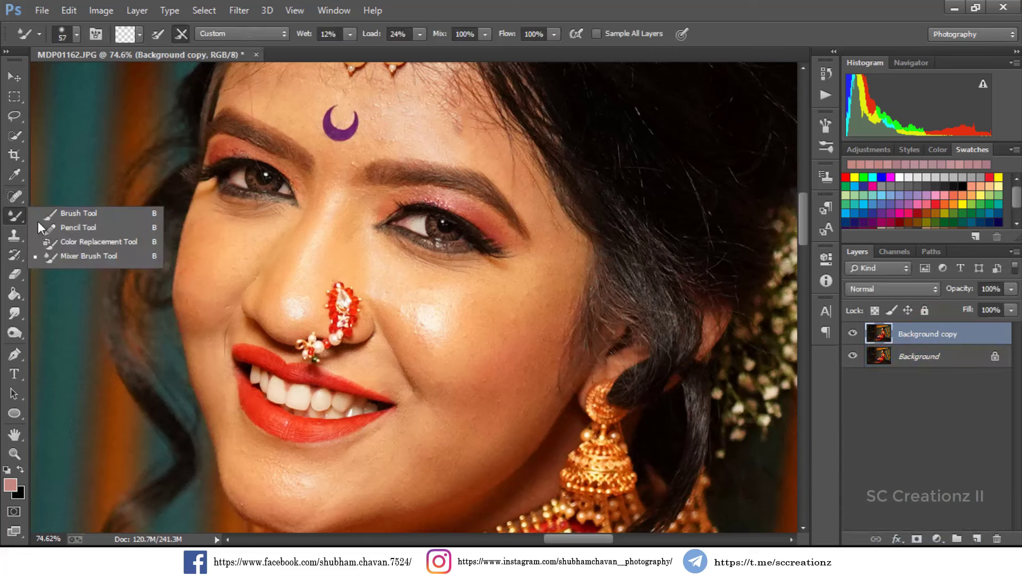
pyautogui.click(87, 257)
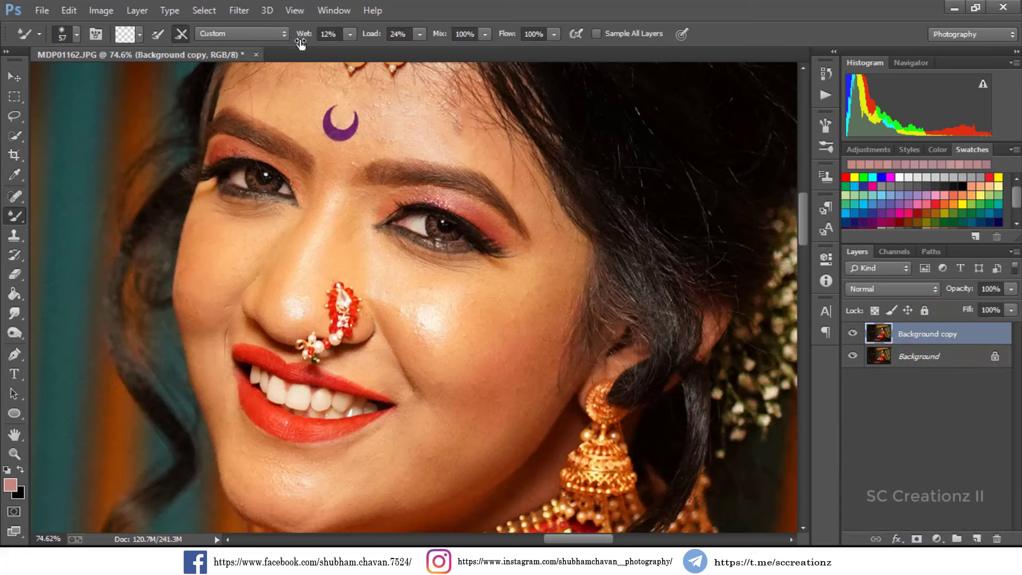
pyautogui.click(408, 34)
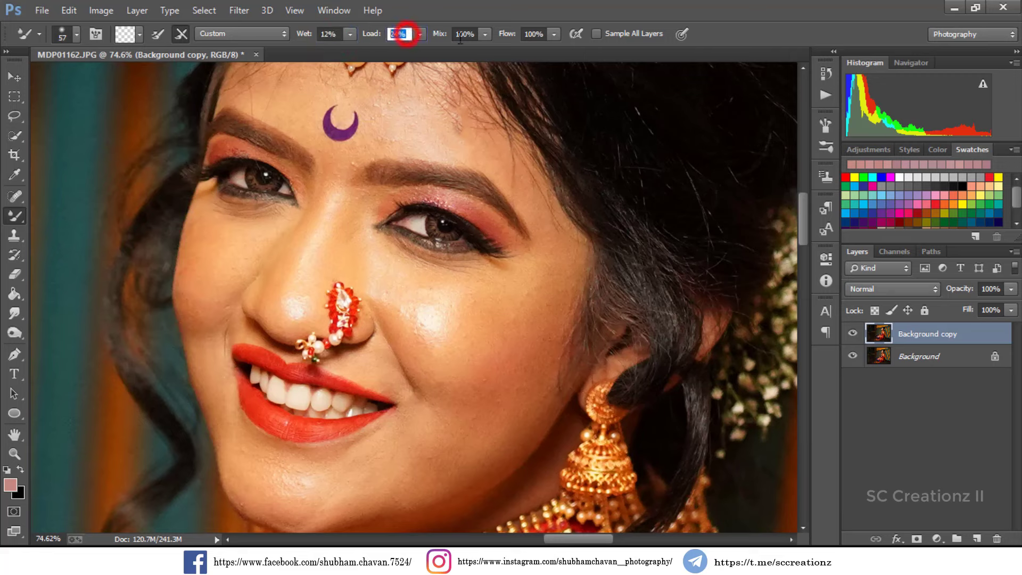
pyautogui.click(469, 34)
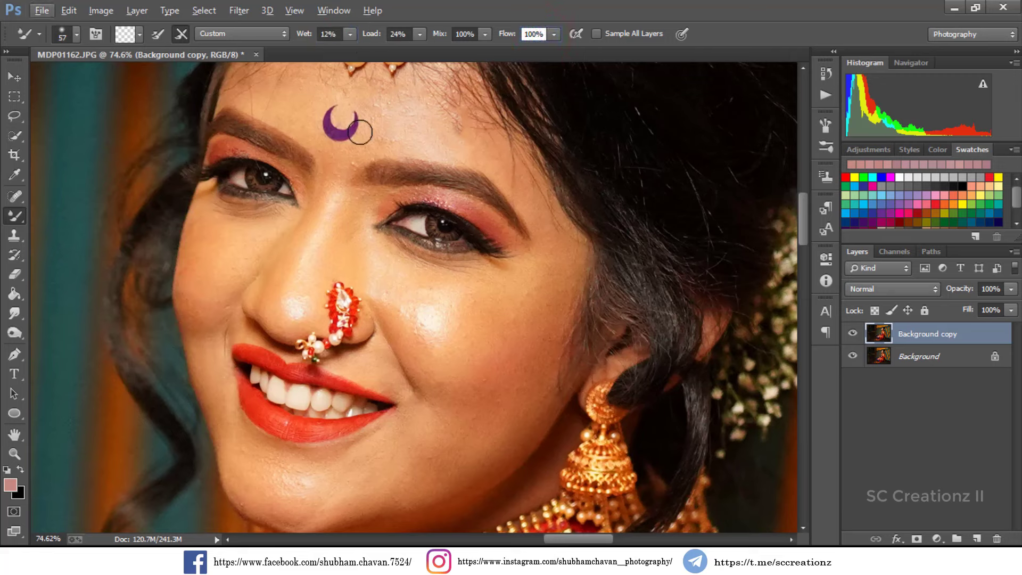
# - Set the Mixer Brush size to 85 px and smooth the forehead skin around the crescent mark
pyautogui.click(416, 126)
pyautogui.scroll(-4, 416, 125)
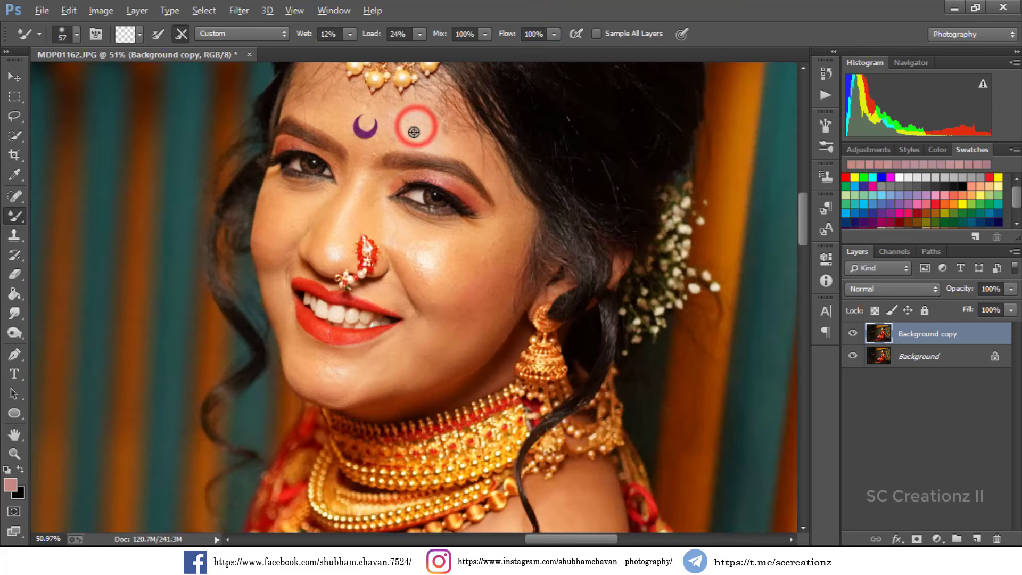
pyautogui.scroll(4, 411, 115)
pyautogui.scroll(3, 450, 153)
pyautogui.scroll(2, 445, 178)
pyautogui.scroll(1, 446, 177)
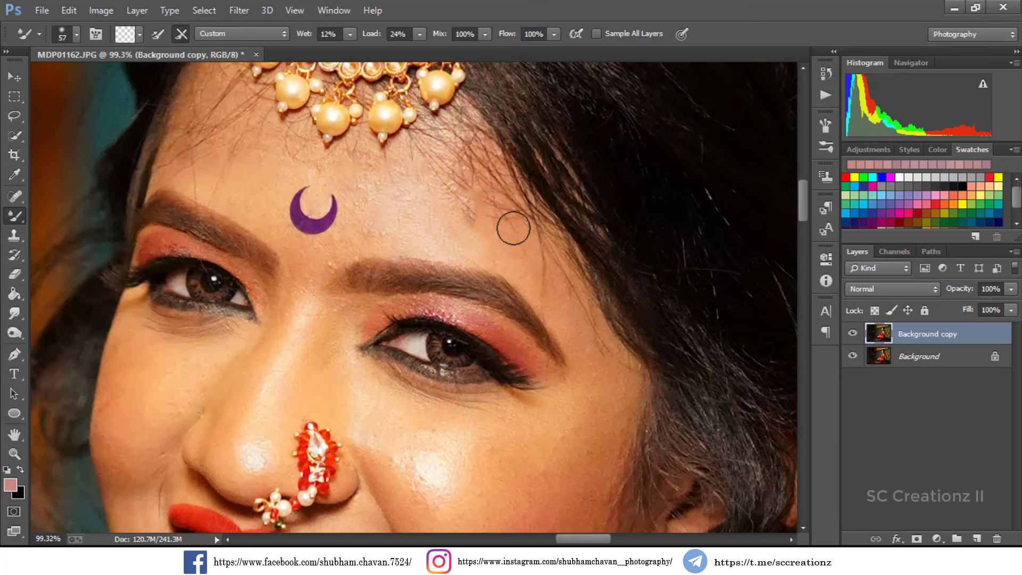
pyautogui.rightClick(510, 228)
pyautogui.moveTo(610, 269); pyautogui.dragTo(616, 270)
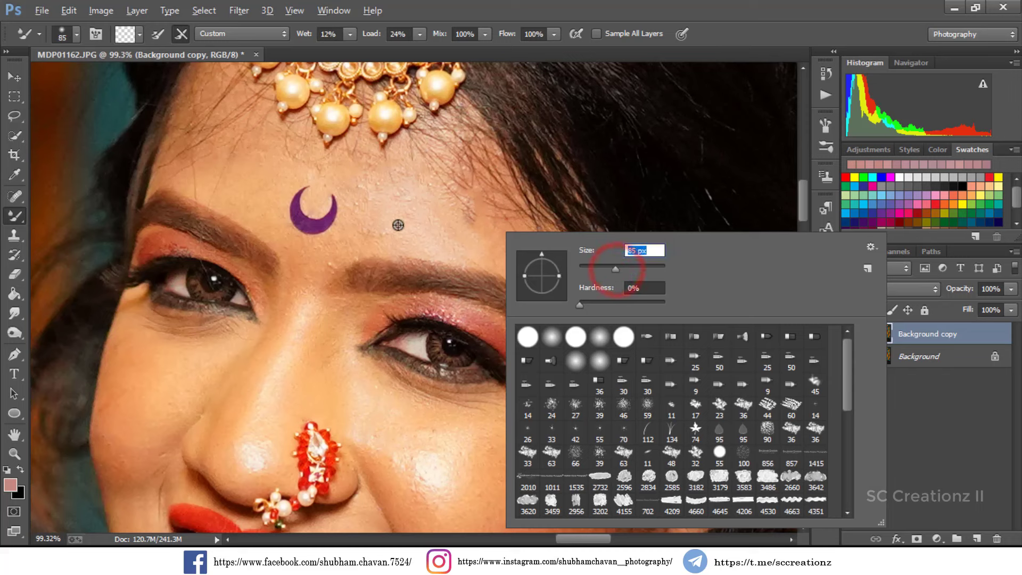
pyautogui.click(425, 222)
pyautogui.click(468, 222)
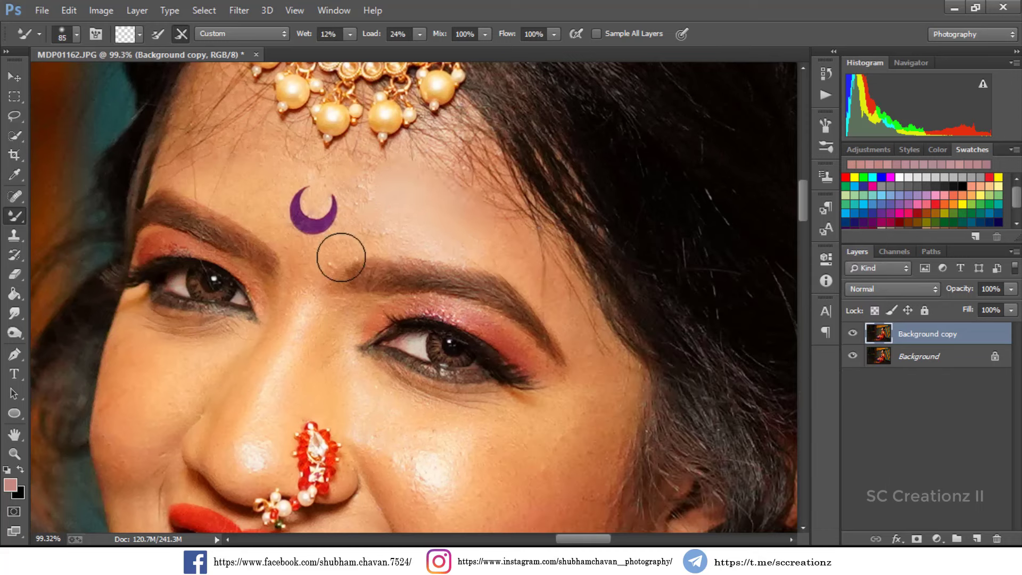
pyautogui.click(273, 188)
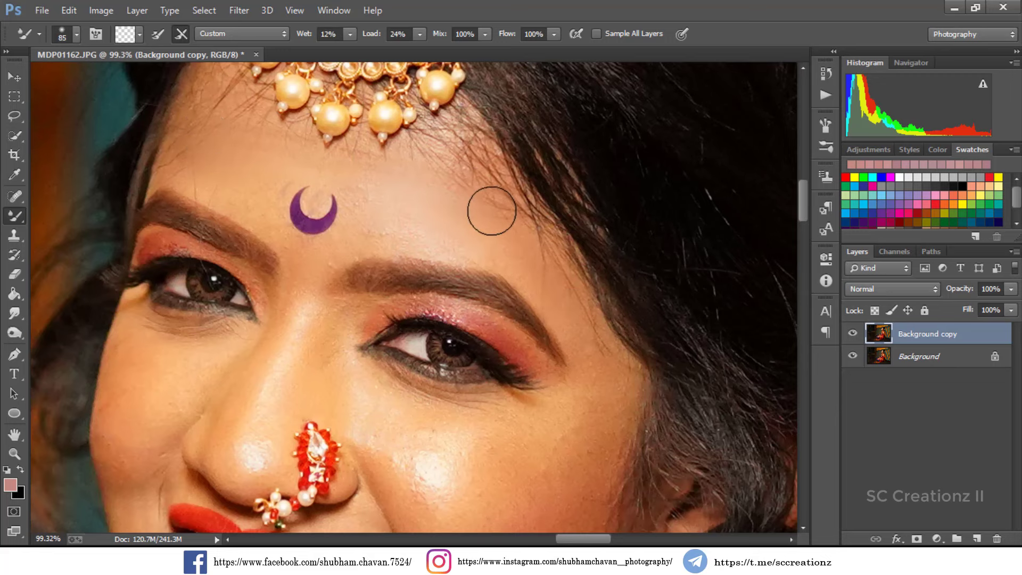
# - Enlarge the Mixer Brush to 107 px and smooth the cheek below the eye on the earring side
pyautogui.scroll(-5, 599, 335)
pyautogui.rightClick(605, 297)
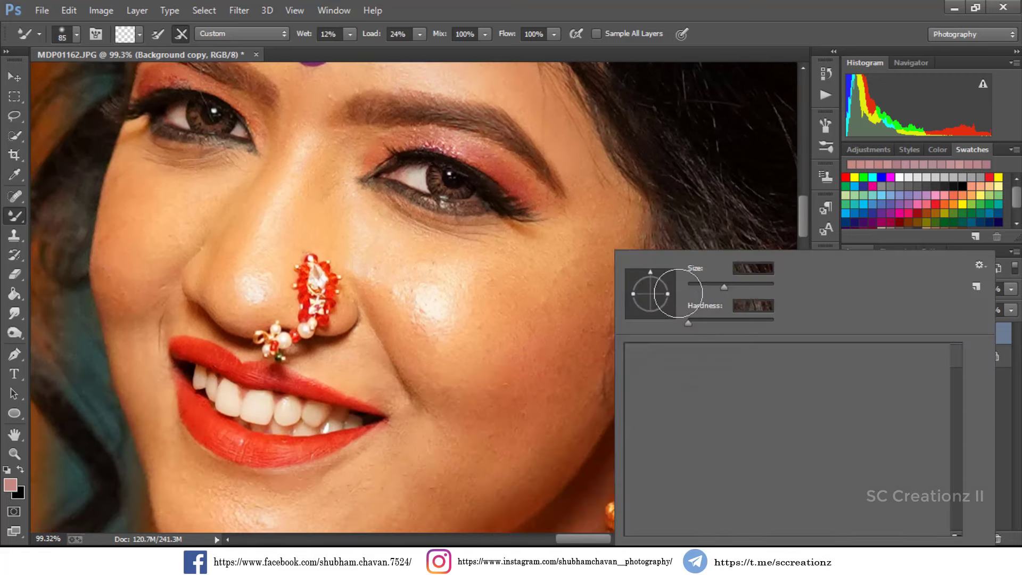
pyautogui.click(568, 252)
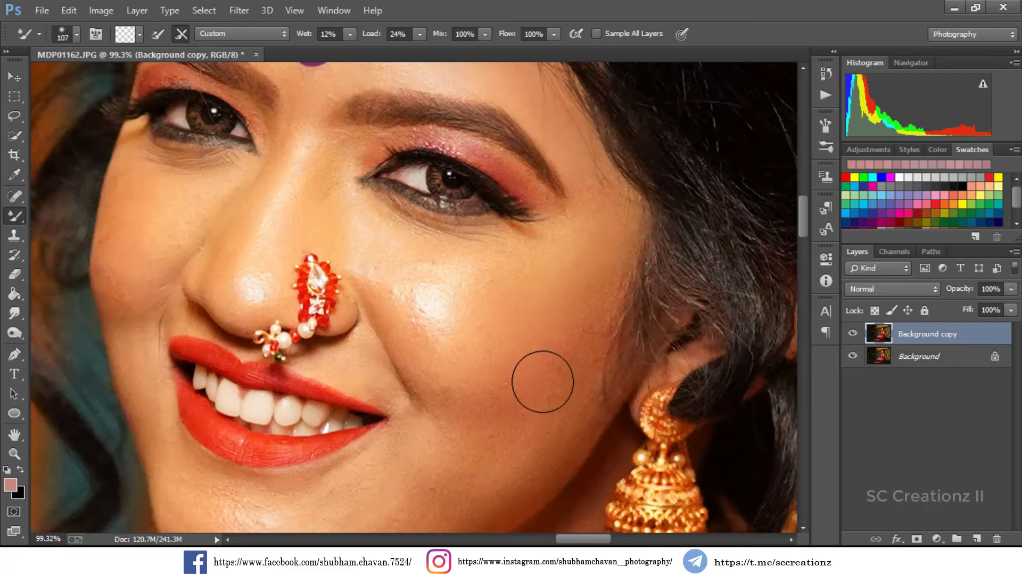
pyautogui.scroll(-1, 553, 265)
pyautogui.click(552, 269)
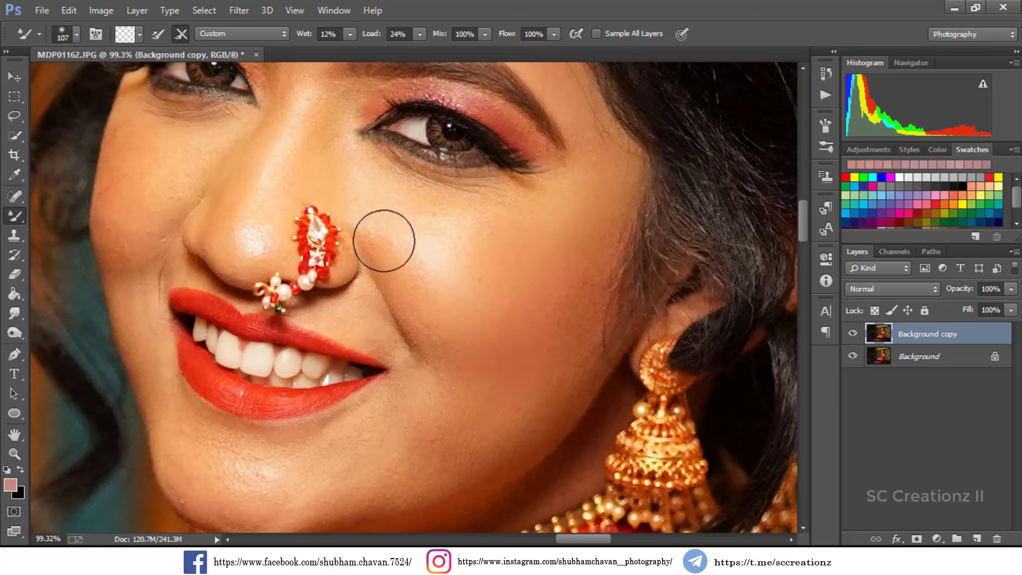
# - Smooth the lower cheek and jawline between the mouth corner and the earring with the Mixer Brush
pyautogui.scroll(-1, 453, 330)
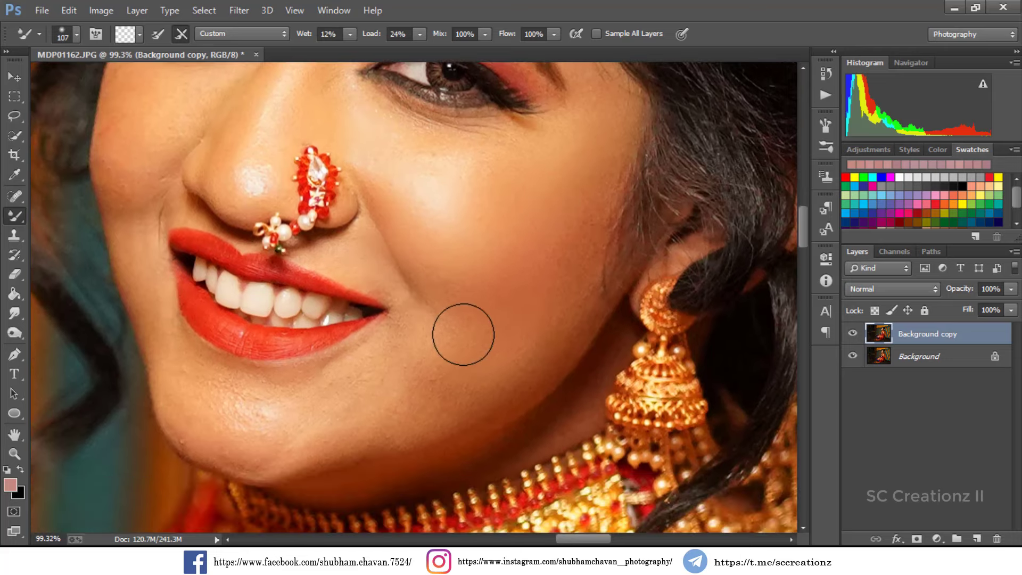
pyautogui.click(463, 335)
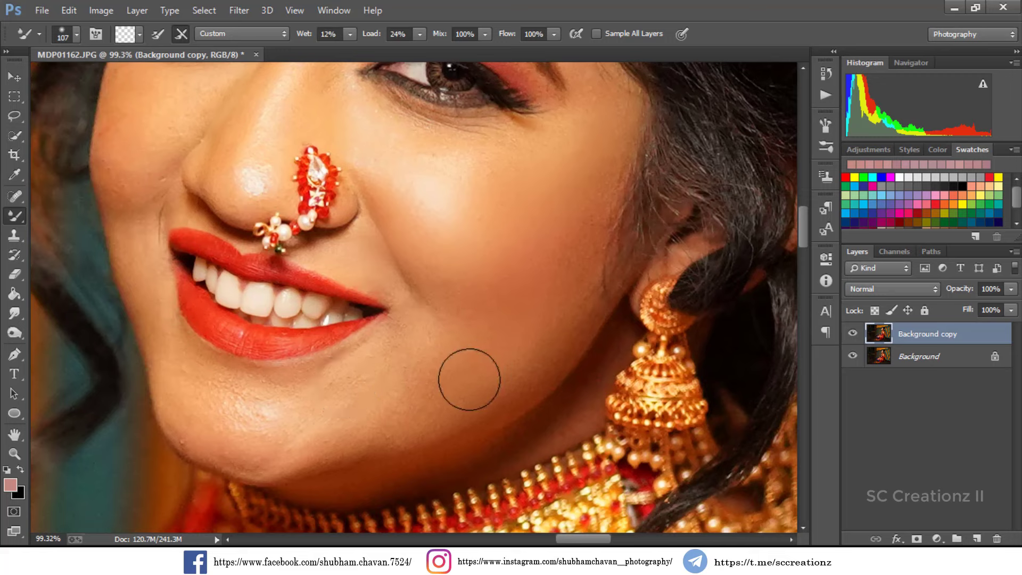
pyautogui.click(438, 398)
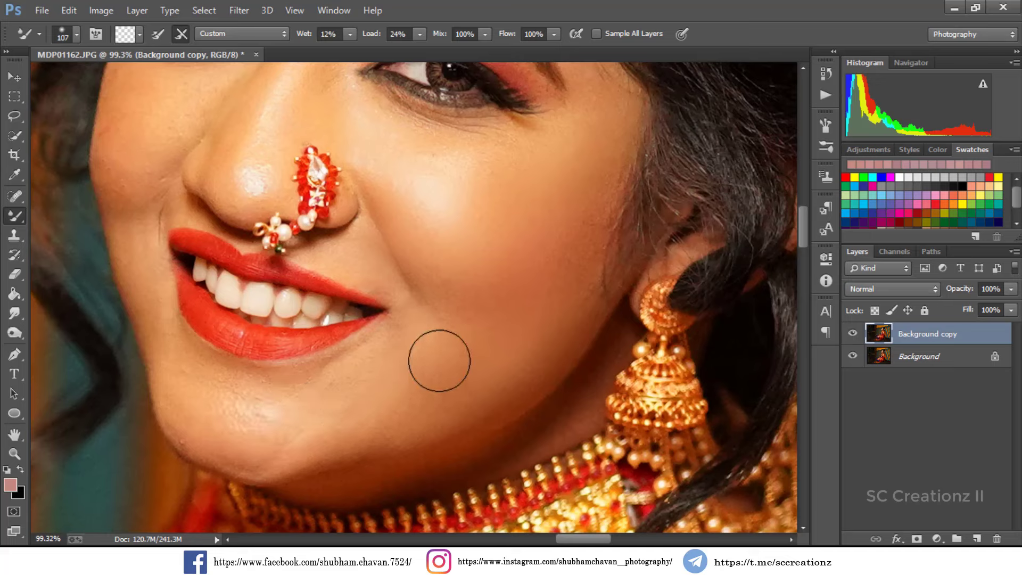
pyautogui.click(463, 347)
pyautogui.keyDown('alt'); pyautogui.click(459, 355); pyautogui.keyUp('alt')
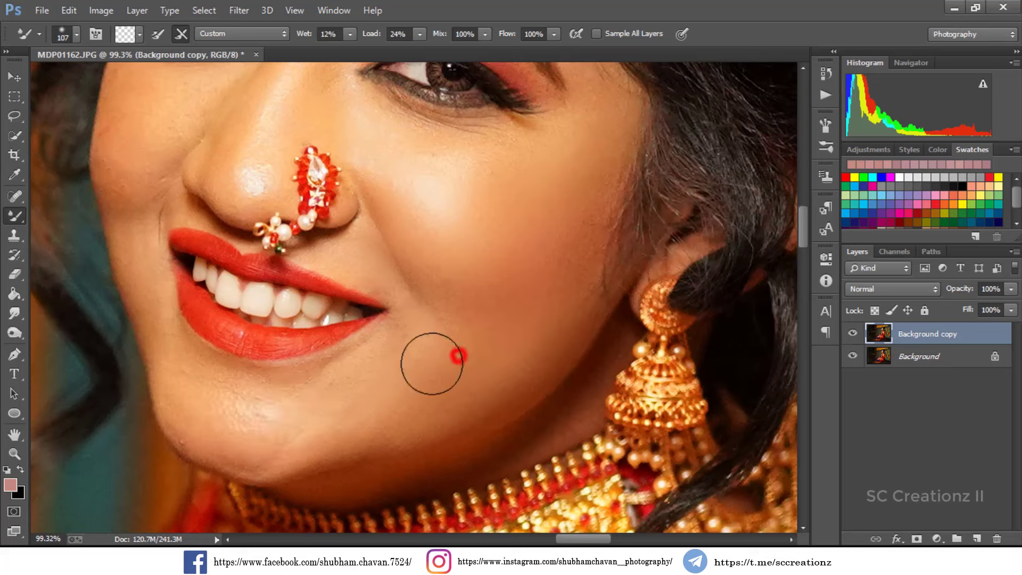
pyautogui.click(420, 378)
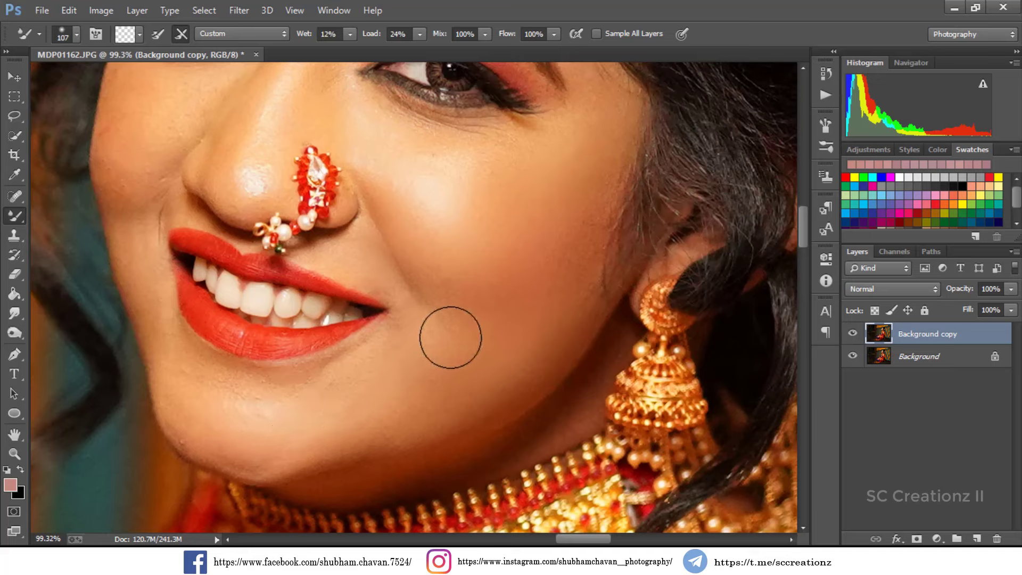
# - Reduce the Mixer Brush size to 85 px and blend the skin on the chin below the lips
pyautogui.scroll(3, 293, 408)
pyautogui.rightClick(257, 365)
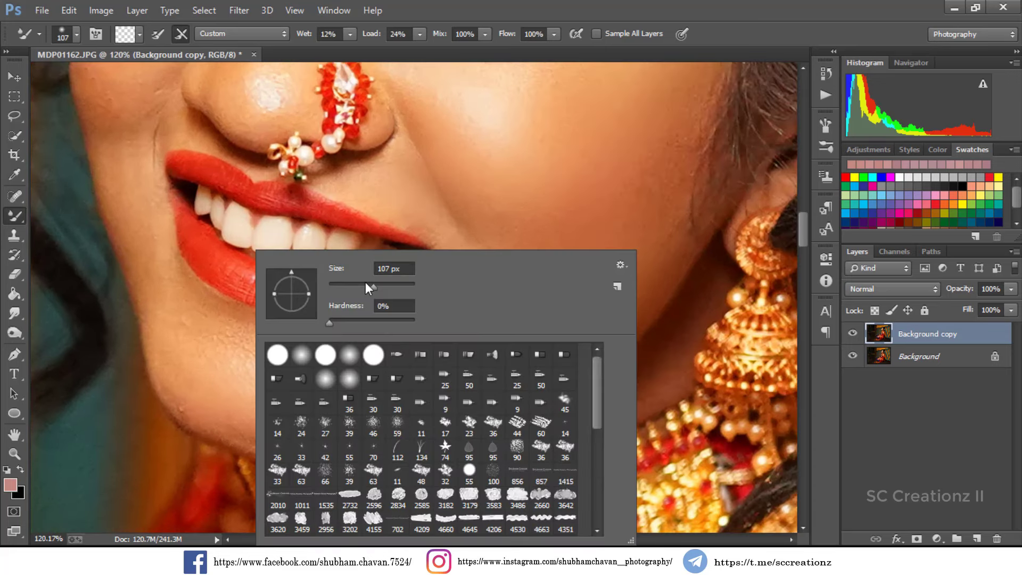
pyautogui.click(228, 366)
pyautogui.click(289, 372)
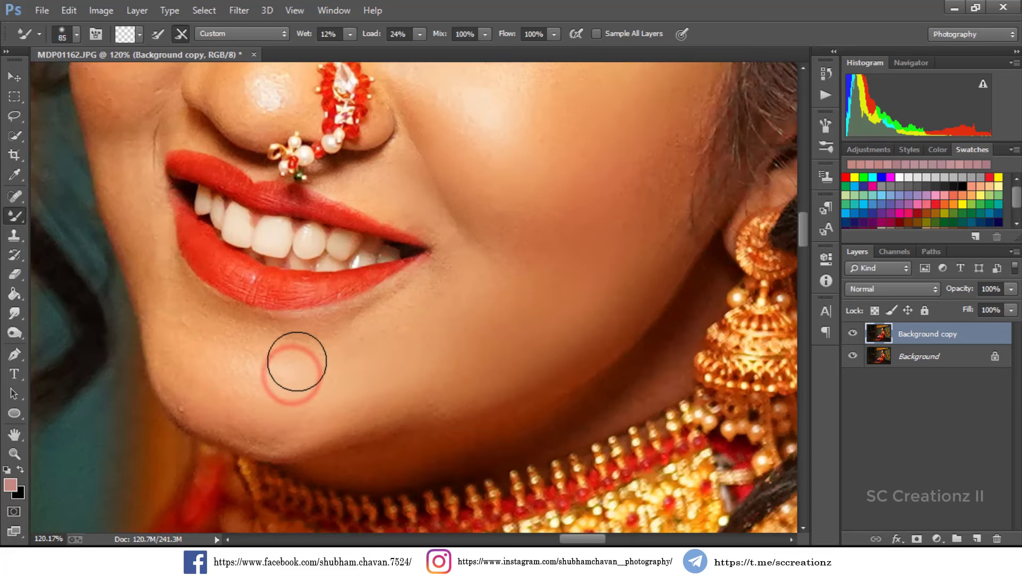
# - Smooth the skin of the far cheek, opposite the earring side, with the Mixer Brush
pyautogui.scroll(-2, 249, 348)
pyautogui.scroll(3, 122, 222)
pyautogui.scroll(2, 160, 217)
pyautogui.moveTo(179, 206); pyautogui.dragTo(144, 241)
pyautogui.moveTo(187, 202); pyautogui.dragTo(141, 233)
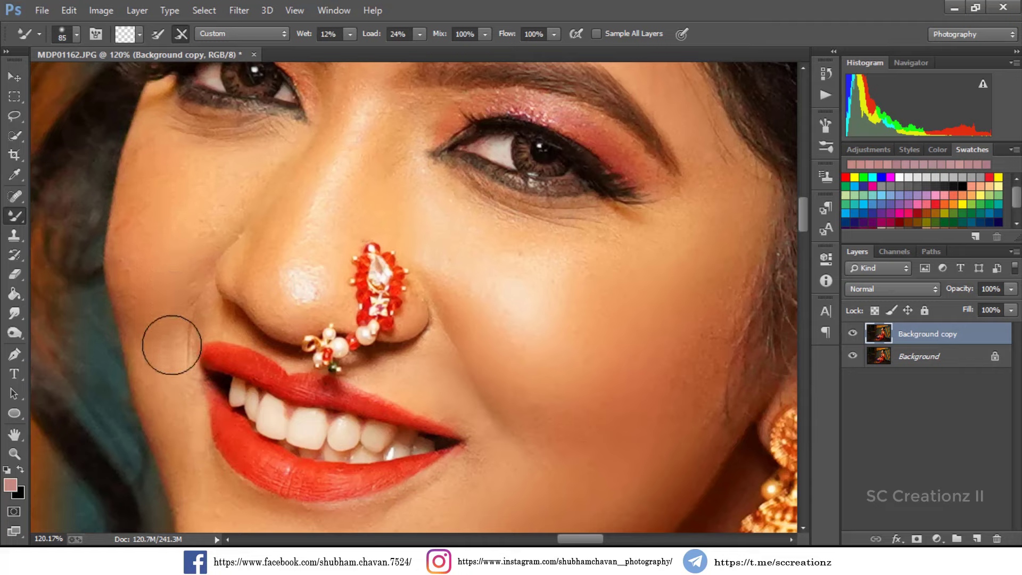
pyautogui.moveTo(139, 258); pyautogui.dragTo(146, 235)
pyautogui.scroll(1, 266, 303)
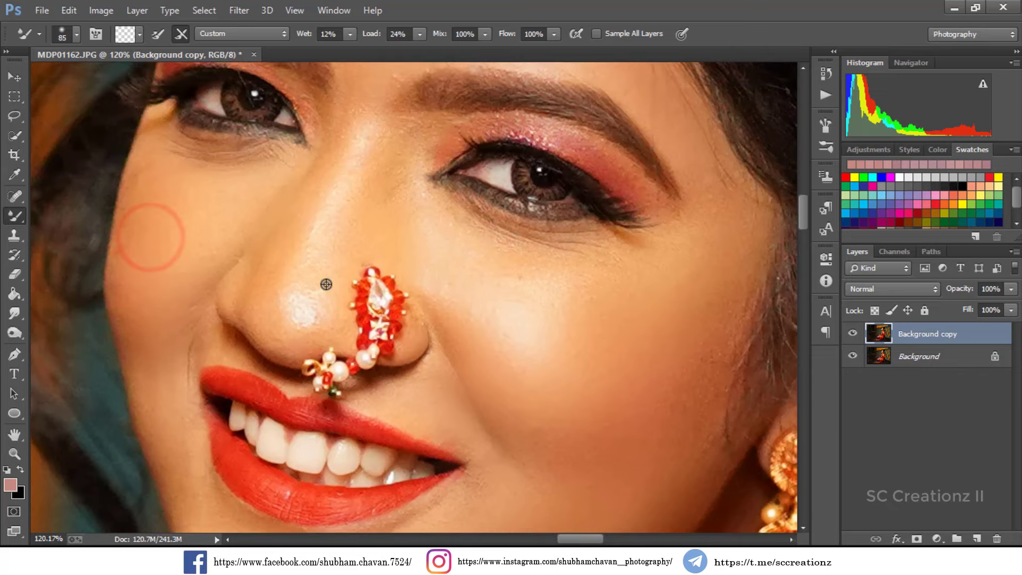
# - Blend the skin along the bridge and side of the nose above the nose ring
pyautogui.moveTo(325, 285); pyautogui.dragTo(333, 253)
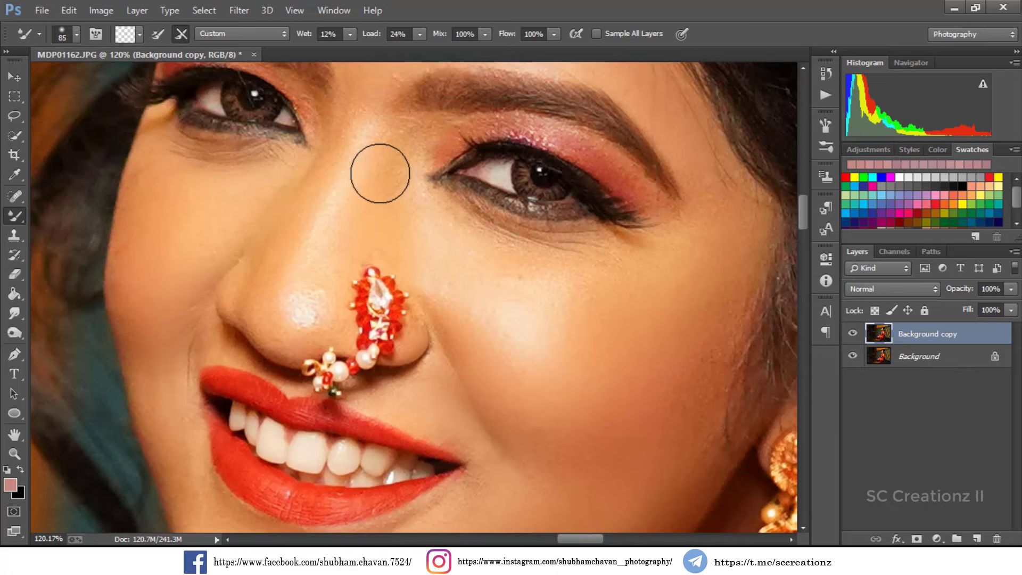
pyautogui.moveTo(387, 204); pyautogui.dragTo(373, 208)
pyautogui.moveTo(295, 237)
pyautogui.mouseDown()
pyautogui.moveTo(274, 318)
pyautogui.moveTo(319, 286)
pyautogui.moveTo(280, 297)
pyautogui.mouseUp()
# - Reduce the Mixer Brush size to 64 px and refine the forehead skin between the crescent and the hairline
pyautogui.scroll(5, 379, 231)
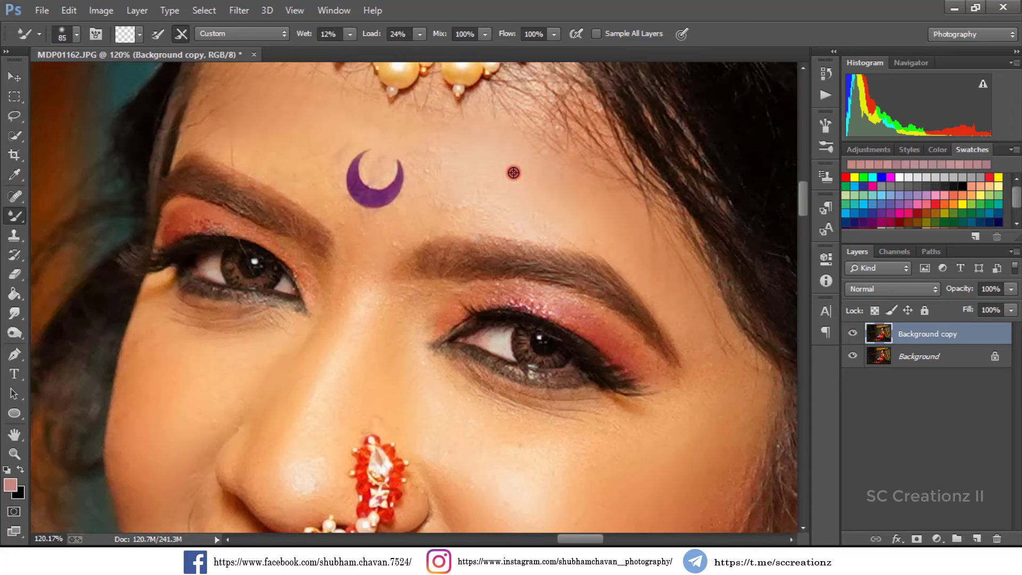
pyautogui.rightClick(493, 173)
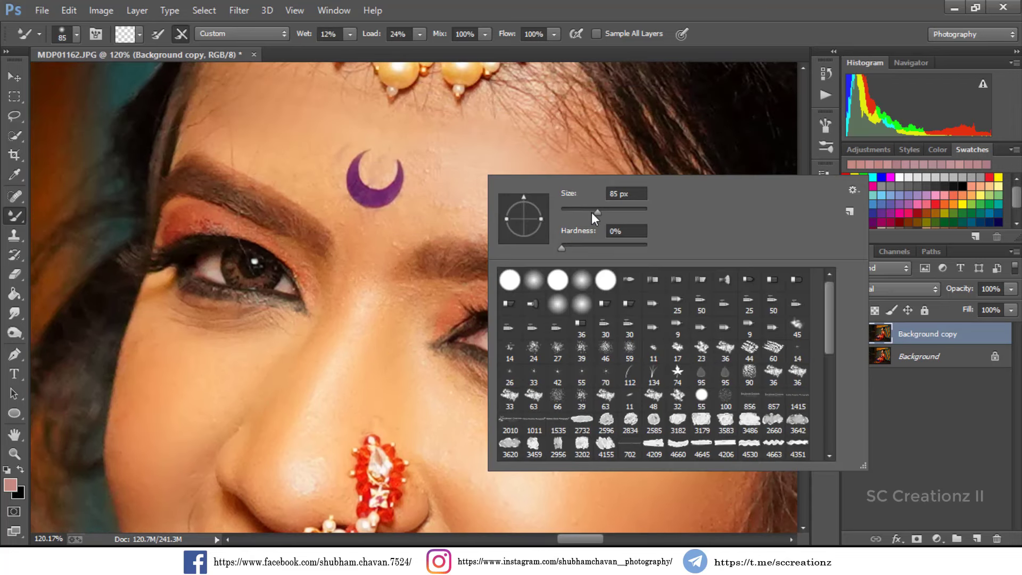
pyautogui.moveTo(592, 212); pyautogui.dragTo(589, 215)
pyautogui.click(470, 195)
pyautogui.click(503, 186)
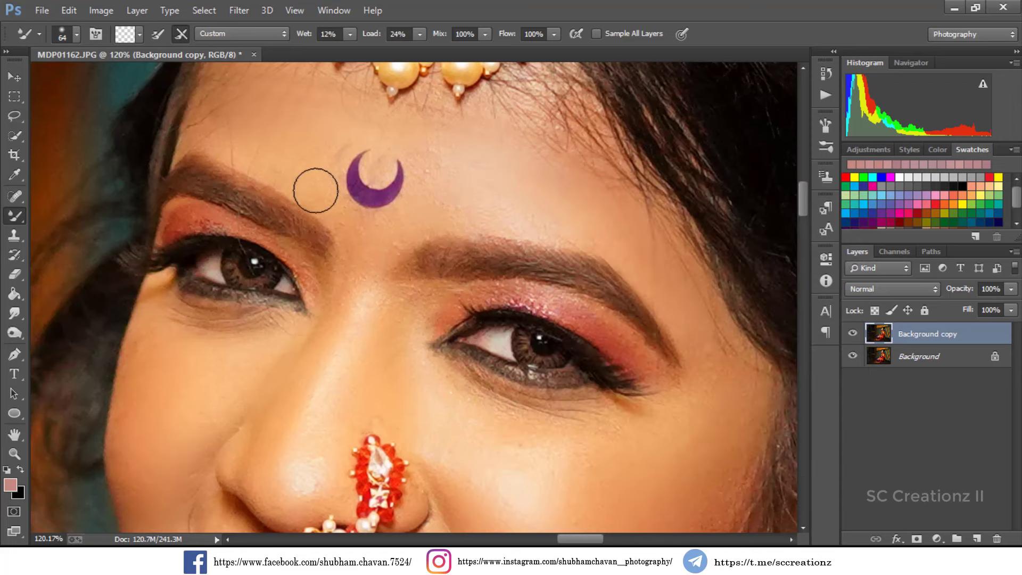
# - Reduce the Mixer Brush size to 22 px and blend the forehead skin beside and inside the purple crescent
pyautogui.keyDown('alt'); pyautogui.click(298, 161); pyautogui.keyUp('alt')
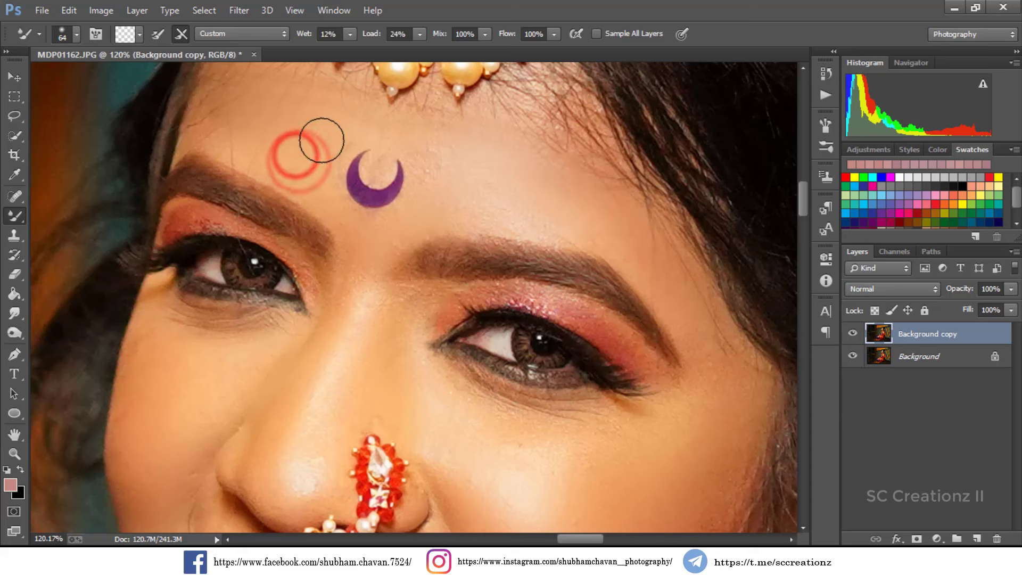
pyautogui.scroll(7, 369, 122)
pyautogui.rightClick(411, 143)
pyautogui.moveTo(495, 179); pyautogui.dragTo(489, 176)
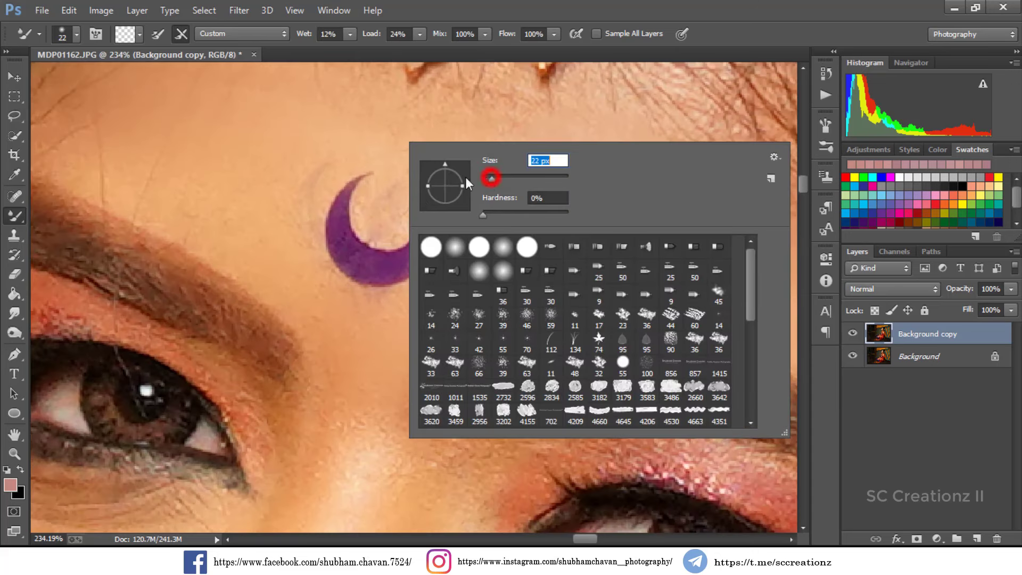
pyautogui.click(270, 160)
pyautogui.click(278, 165)
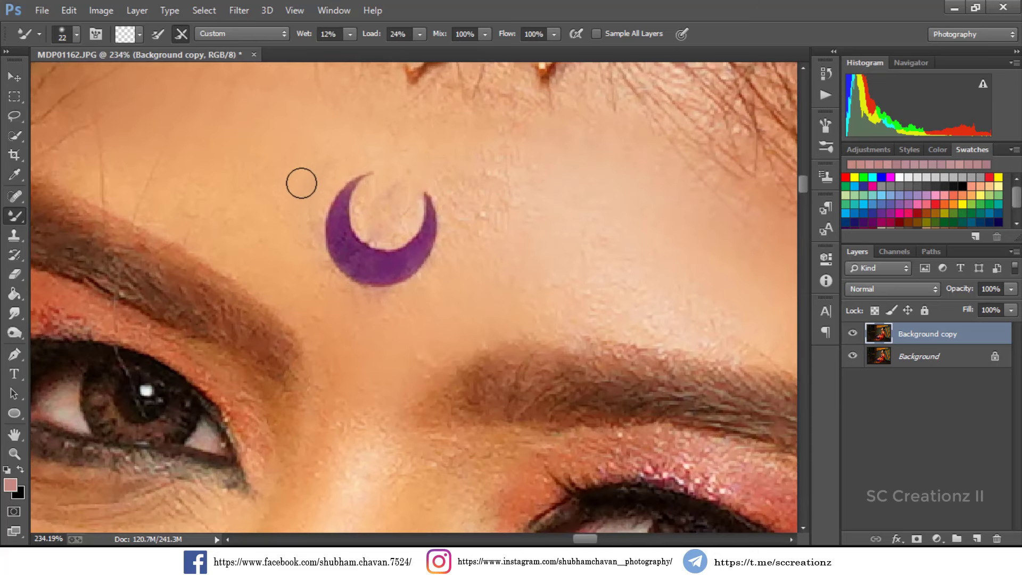
pyautogui.moveTo(270, 188)
pyautogui.mouseDown()
pyautogui.moveTo(324, 176)
pyautogui.moveTo(298, 196)
pyautogui.moveTo(315, 179)
pyautogui.mouseUp()
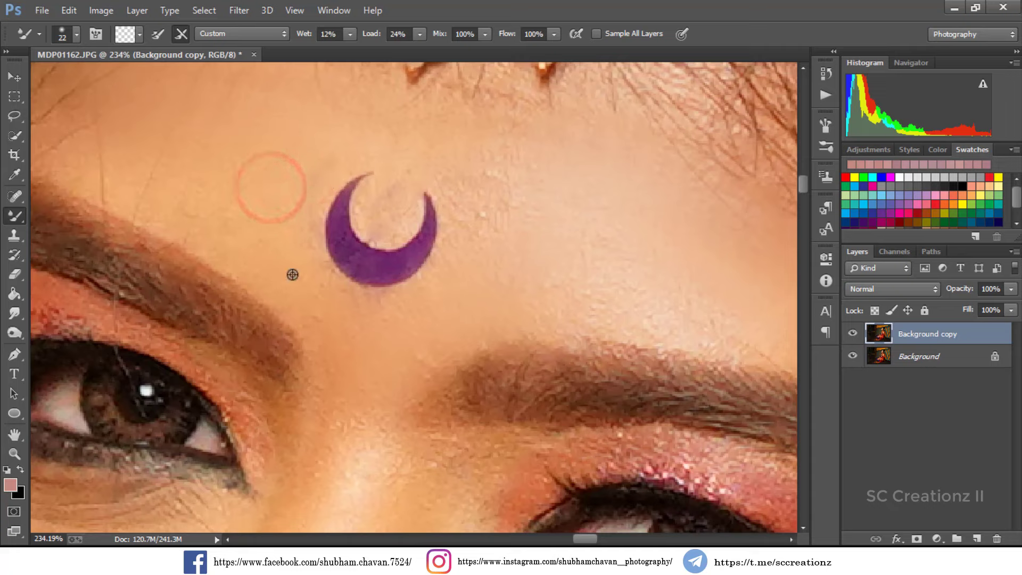
pyautogui.keyDown('alt'); pyautogui.click(391, 214); pyautogui.keyUp('alt')
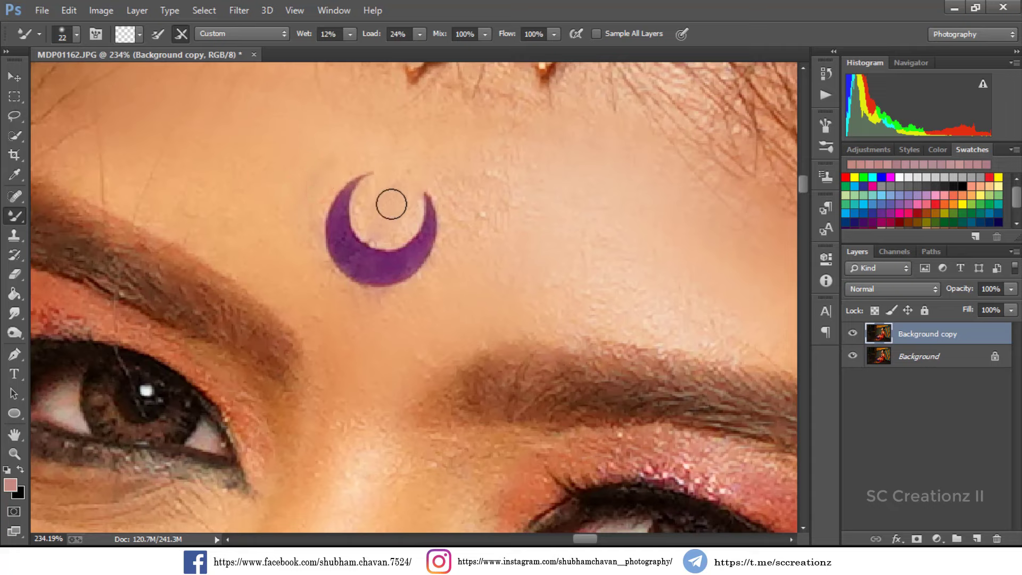
pyautogui.scroll(-5, 480, 220)
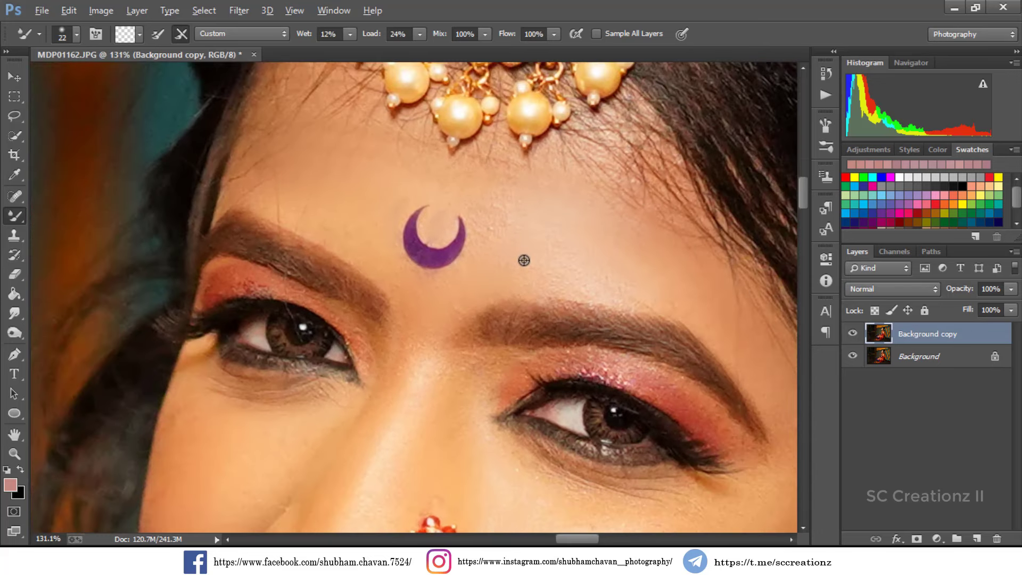
# - Lighten the skin inside the forehead crescent with the Dodge tool, using the Midtones range at 10% exposure
pyautogui.moveTo(18, 334); pyautogui.dragTo(70, 331)
pyautogui.scroll(4, 506, 235)
pyautogui.click(447, 241)
pyautogui.moveTo(450, 234)
pyautogui.mouseDown()
pyautogui.moveTo(441, 228)
pyautogui.moveTo(444, 237)
pyautogui.mouseUp()
# - Compare the retouched face with the original by toggling the visibility of the Background copy layer
pyautogui.scroll(-3, 564, 283)
pyautogui.scroll(-8, 616, 312)
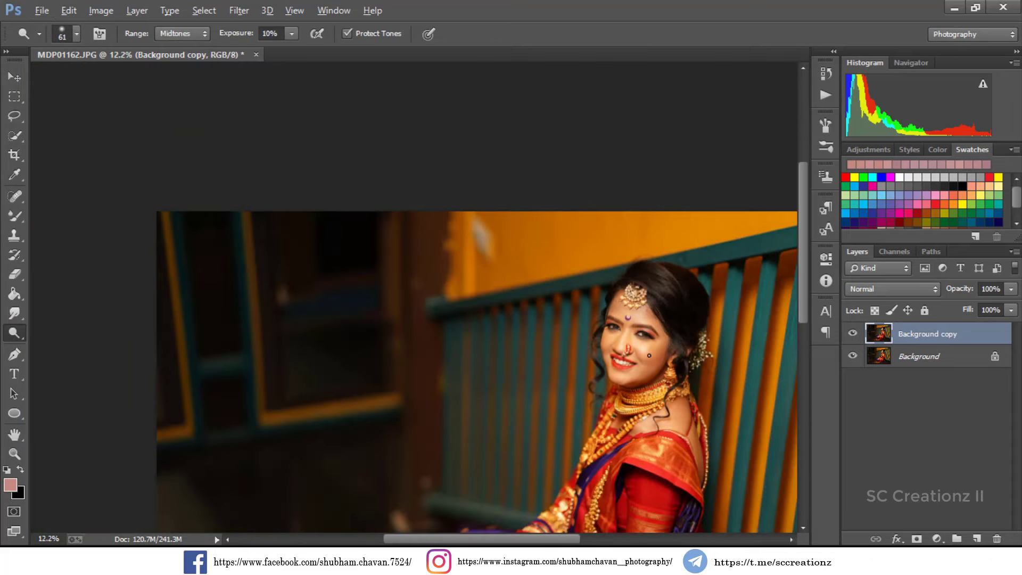
pyautogui.scroll(6, 649, 356)
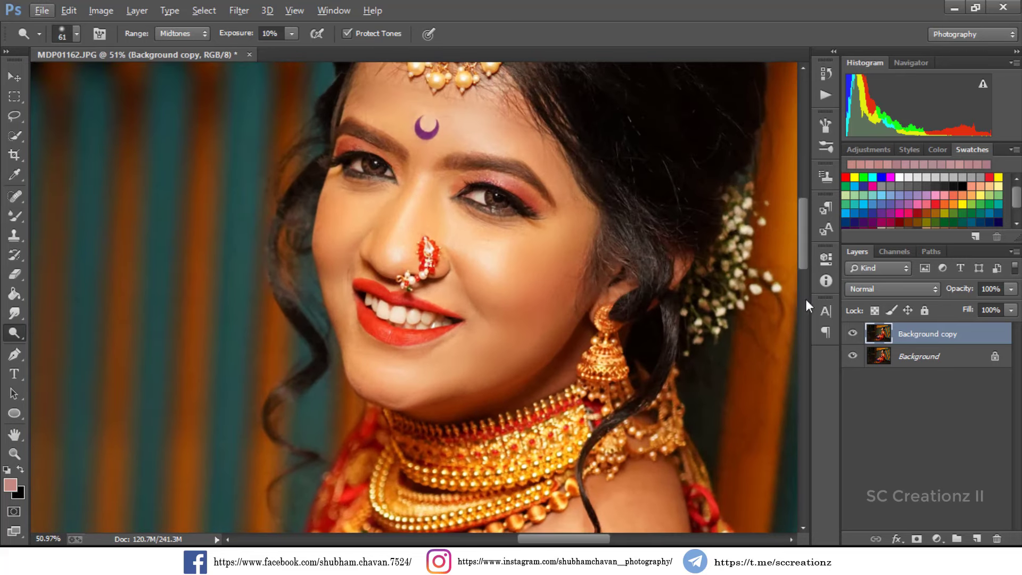
pyautogui.click(853, 333)
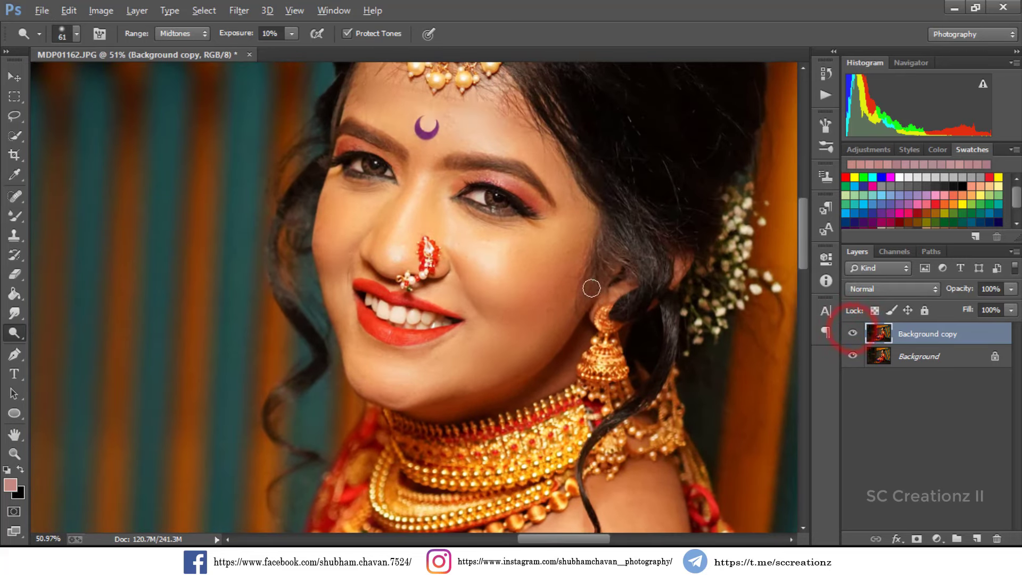
pyautogui.scroll(-5, 591, 288)
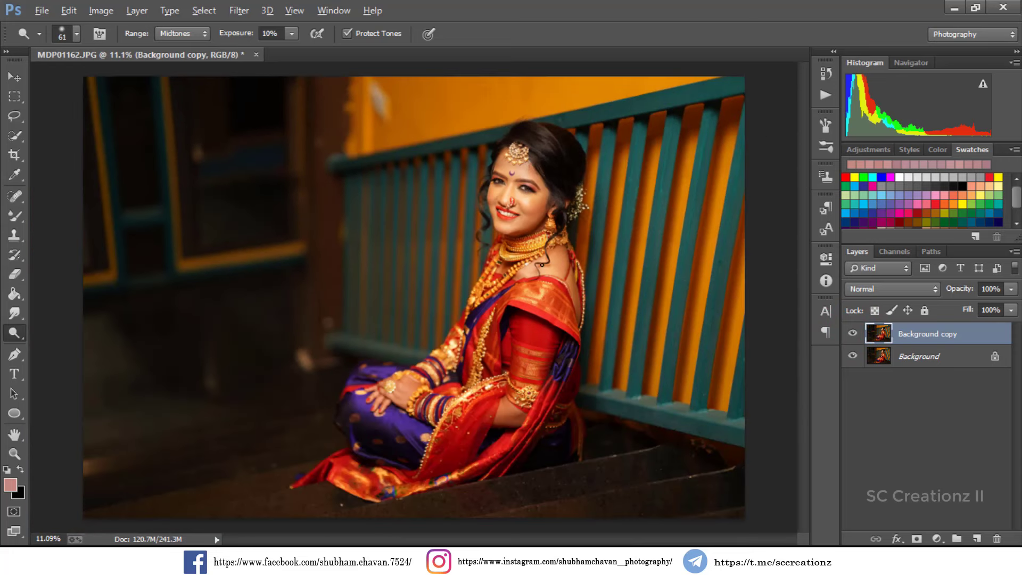
# - Duplicate the Background copy layer and name the duplicate "Camera raw"
pyautogui.click(11, 77)
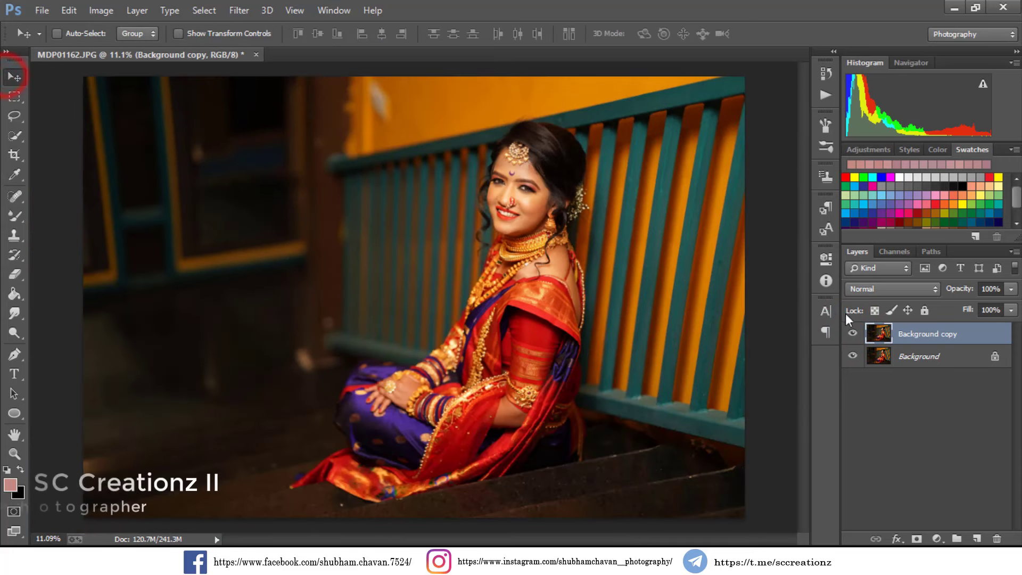
pyautogui.rightClick(956, 336)
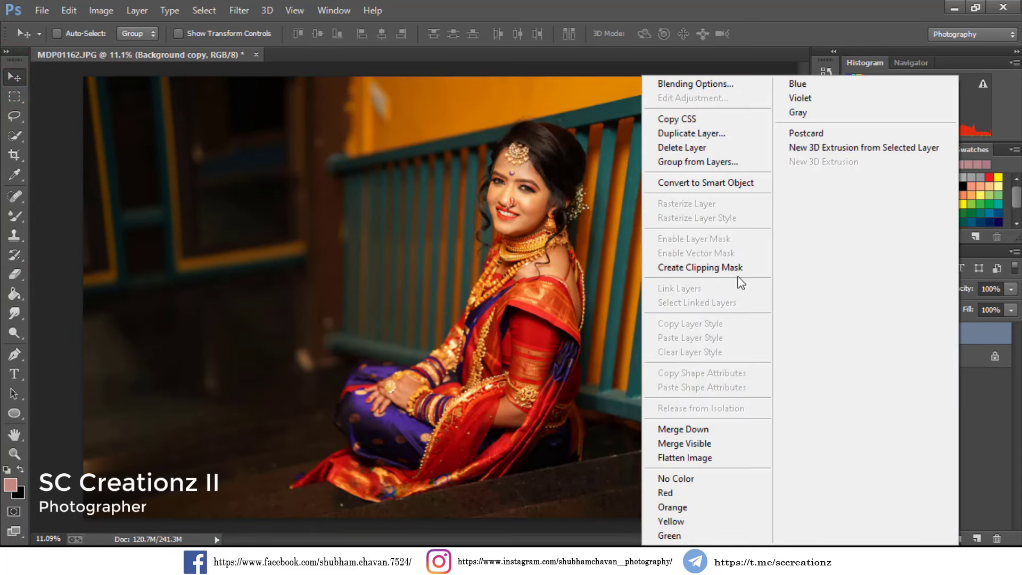
pyautogui.click(696, 136)
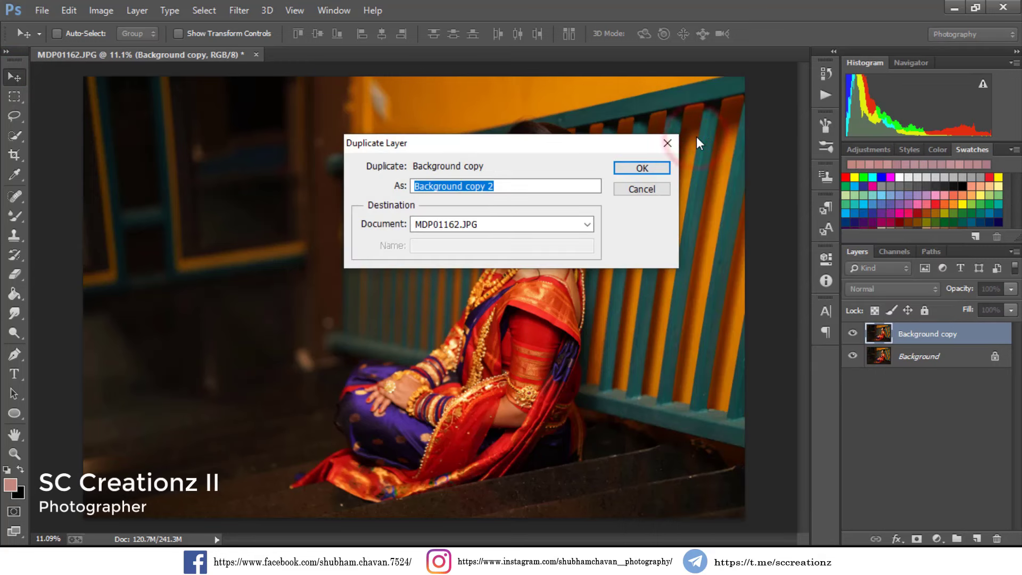
pyautogui.write('Camera')
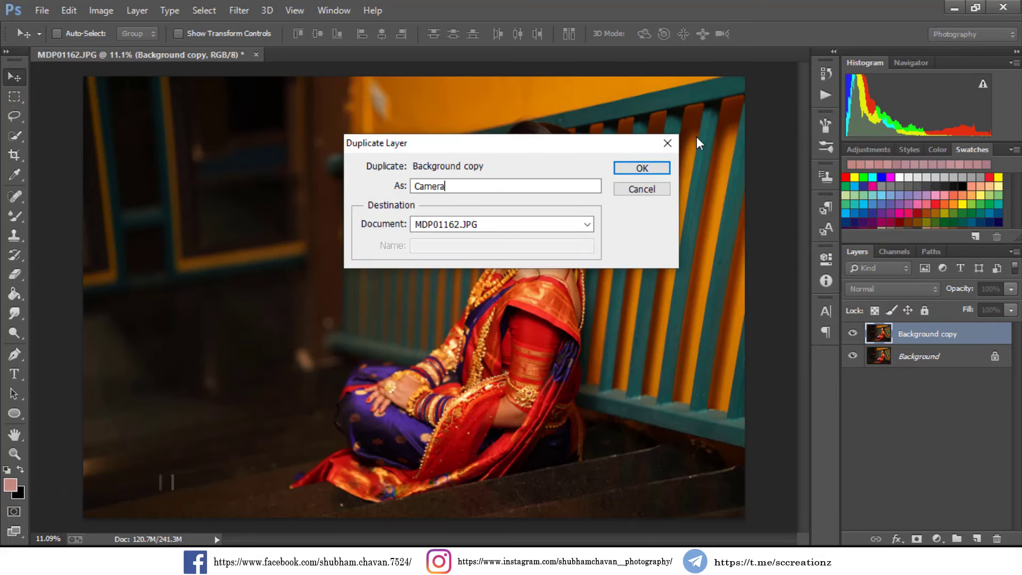
pyautogui.write(' raw')
pyautogui.press('Return')
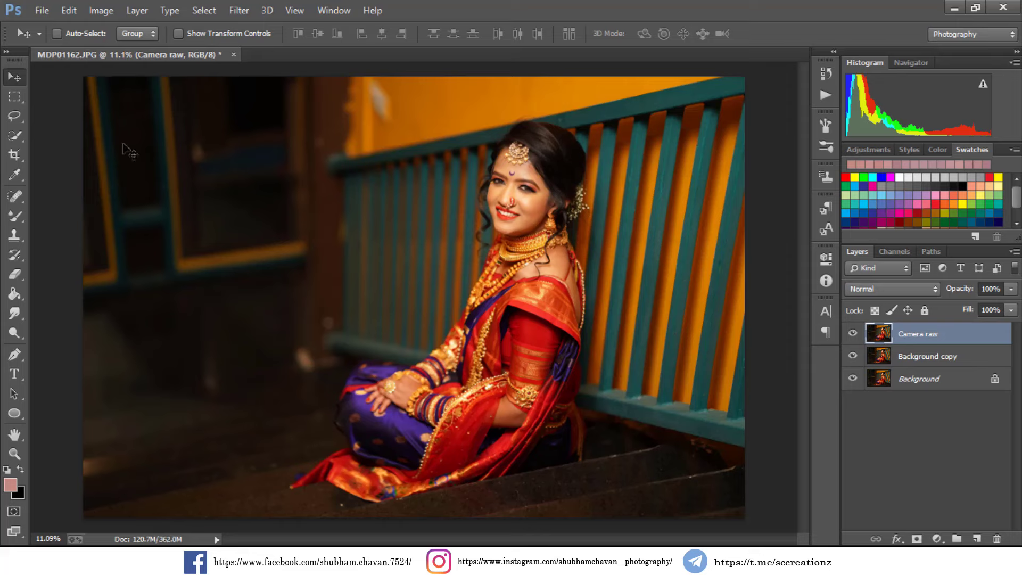
# - Open the Camera Raw Filter on the Camera raw layer and set Temperature to +12 and Tint to -9
pyautogui.click(238, 16)
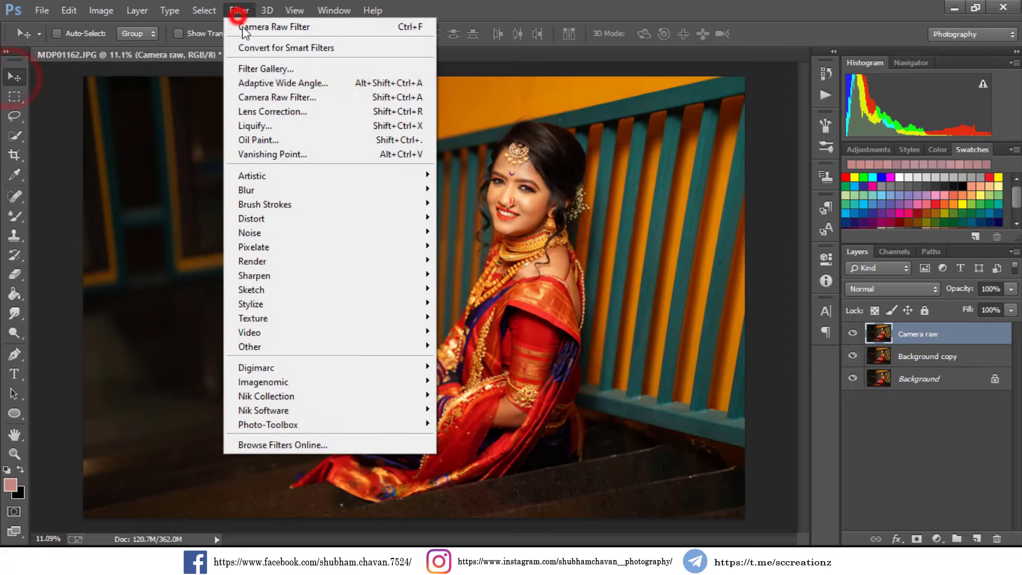
pyautogui.click(294, 95)
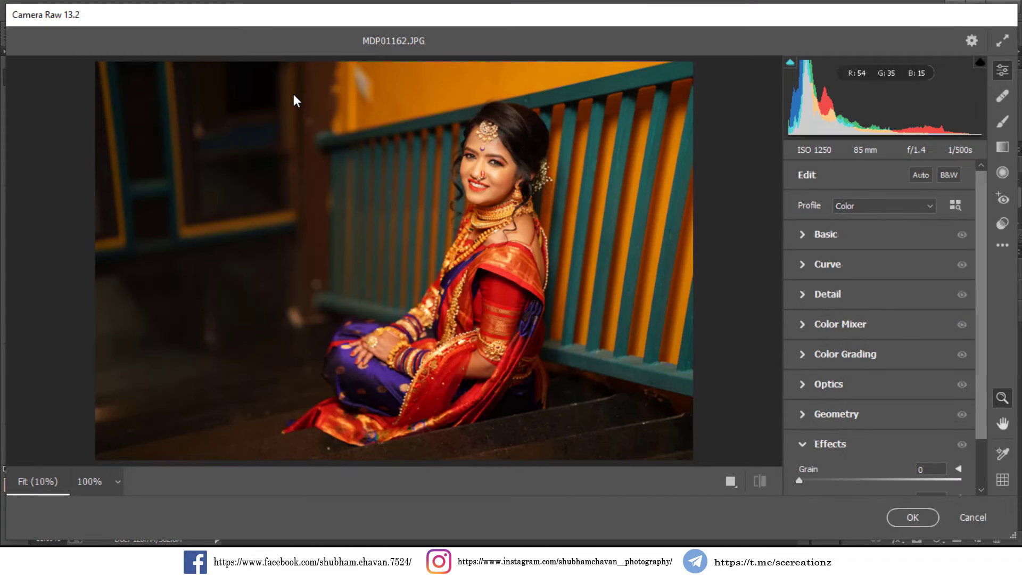
pyautogui.click(803, 236)
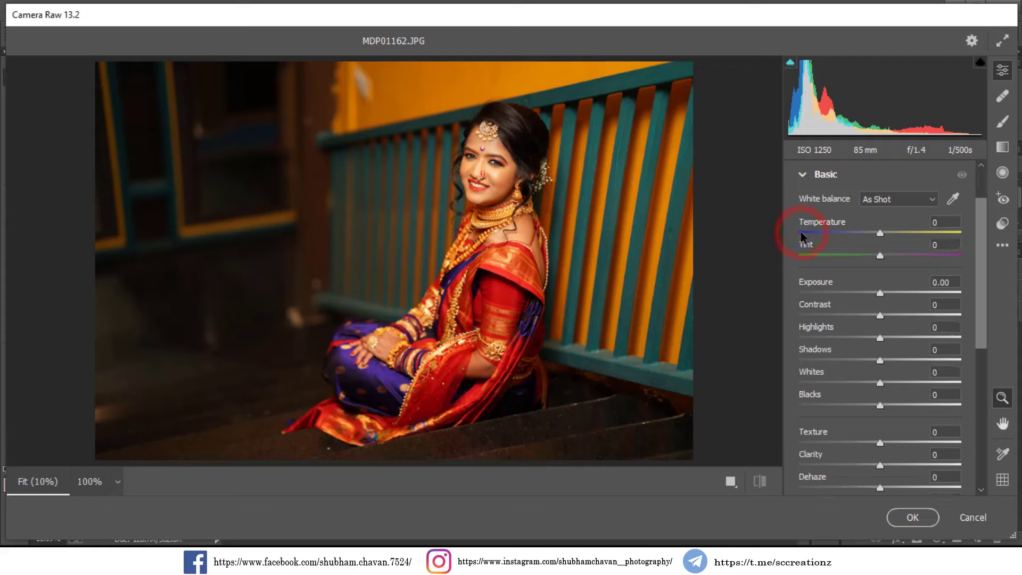
pyautogui.moveTo(882, 233); pyautogui.dragTo(889, 233)
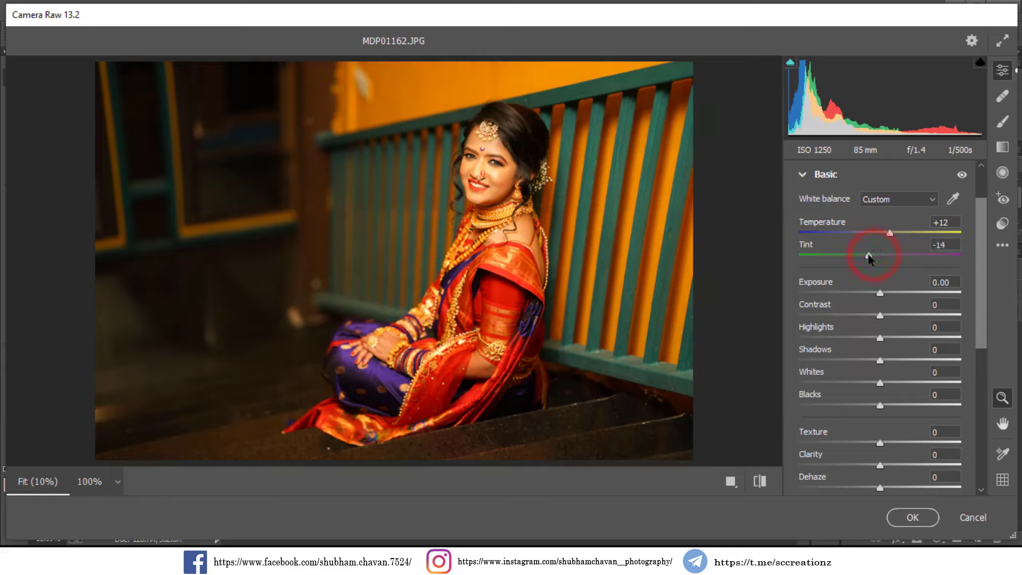
pyautogui.moveTo(888, 254); pyautogui.dragTo(873, 255)
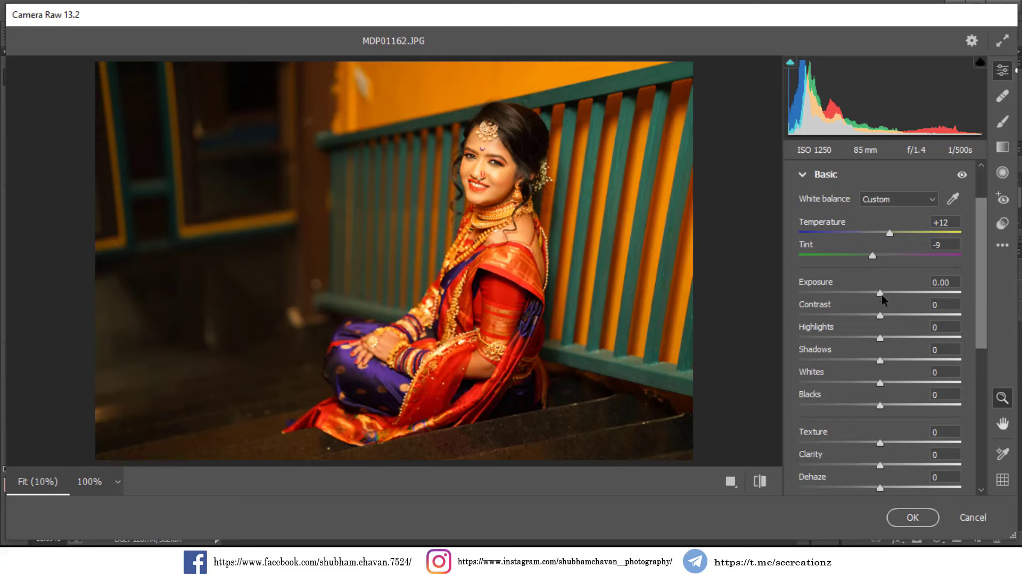
# - Set the basic tones to Contrast +40, Highlights +13, Shadows -17, Whites -8 and Blacks -17
pyautogui.moveTo(880, 315); pyautogui.dragTo(887, 315)
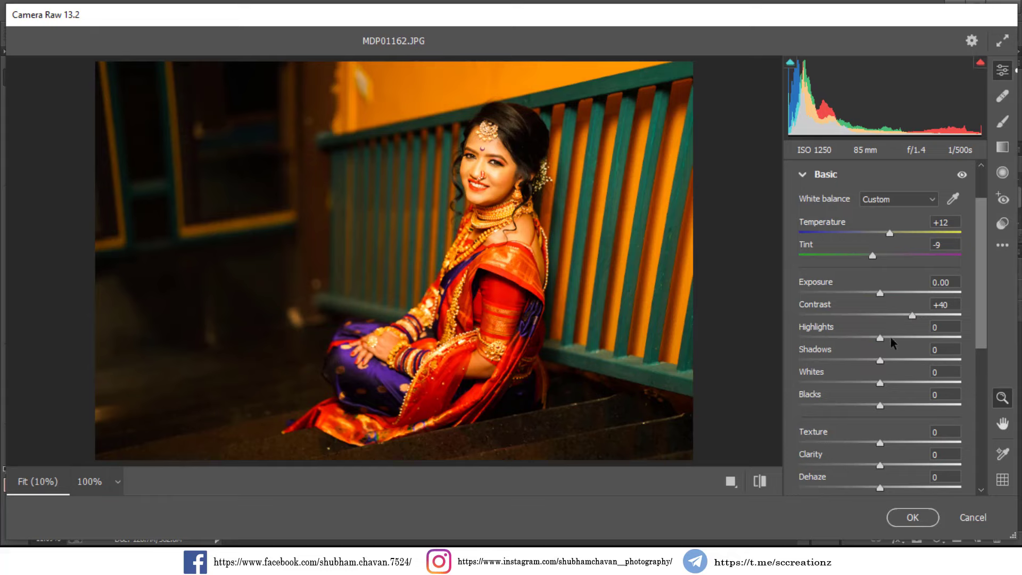
pyautogui.moveTo(903, 341); pyautogui.dragTo(914, 340)
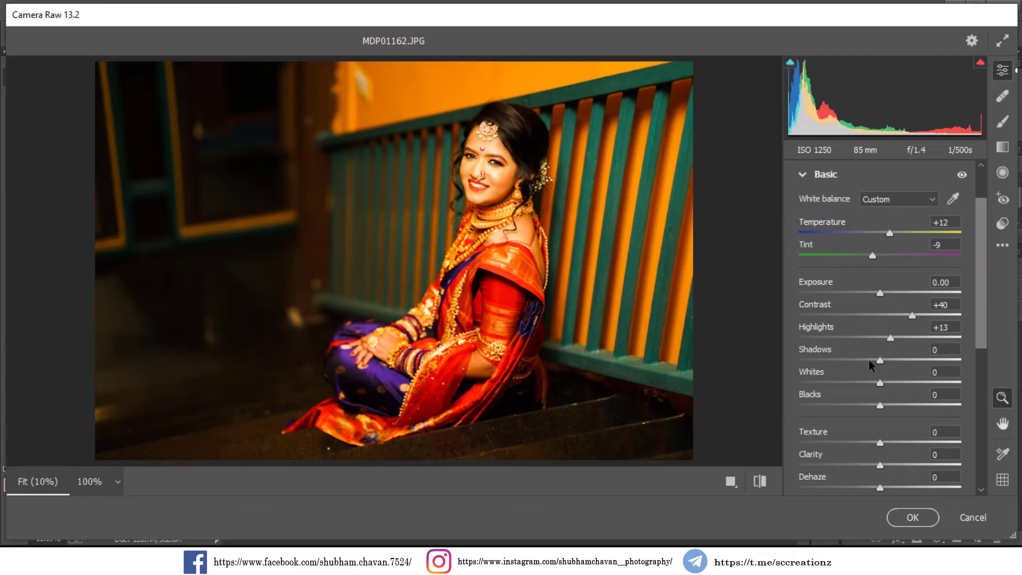
pyautogui.moveTo(870, 362); pyautogui.dragTo(860, 362)
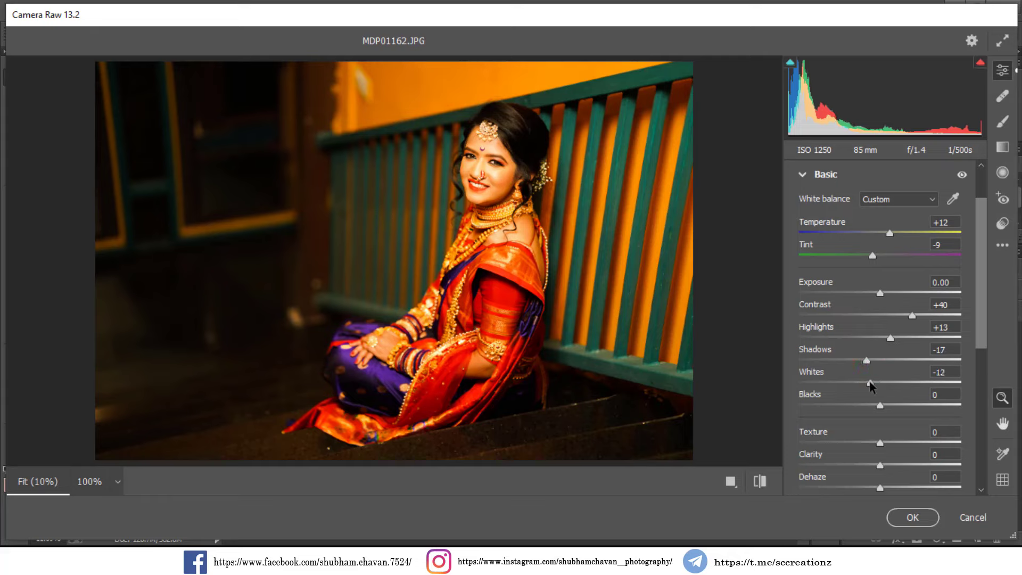
pyautogui.moveTo(870, 383)
pyautogui.mouseDown()
pyautogui.moveTo(922, 387)
pyautogui.moveTo(868, 382)
pyautogui.mouseUp()
pyautogui.click(852, 406)
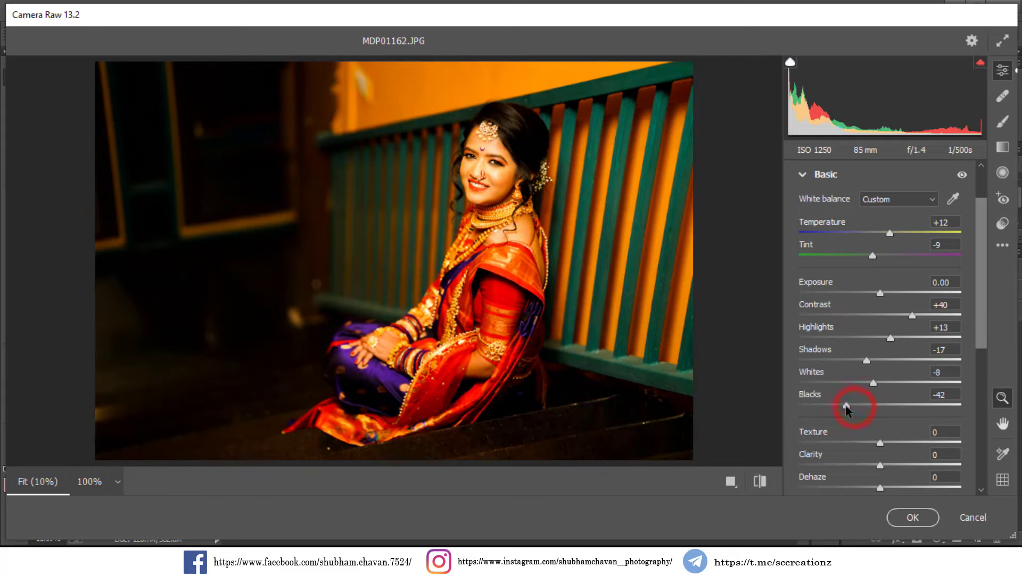
pyautogui.moveTo(848, 409); pyautogui.dragTo(852, 410)
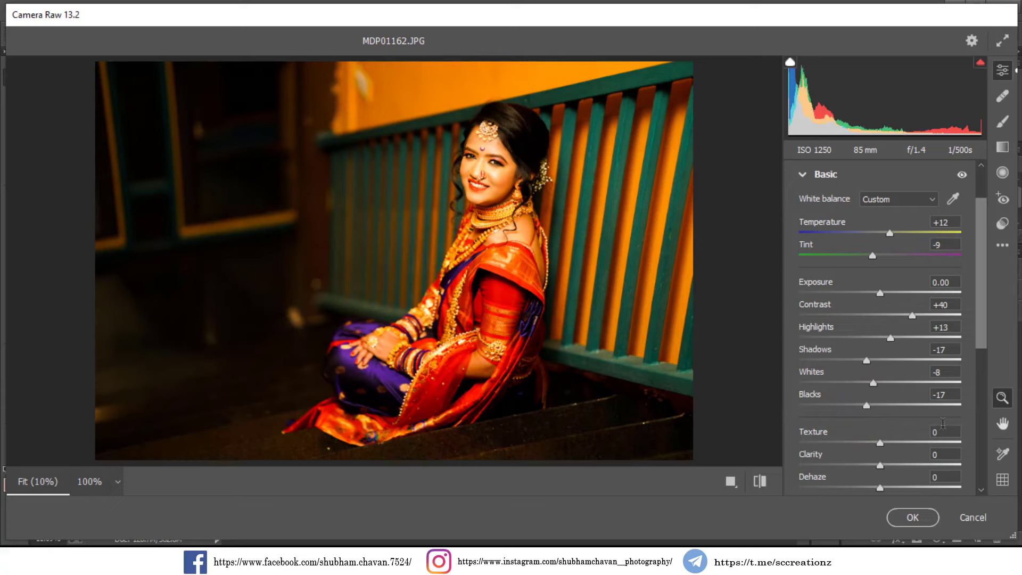
# - Set Clarity to +21, Vibrance to -11 and Saturation to -9
pyautogui.scroll(-1, 947, 422)
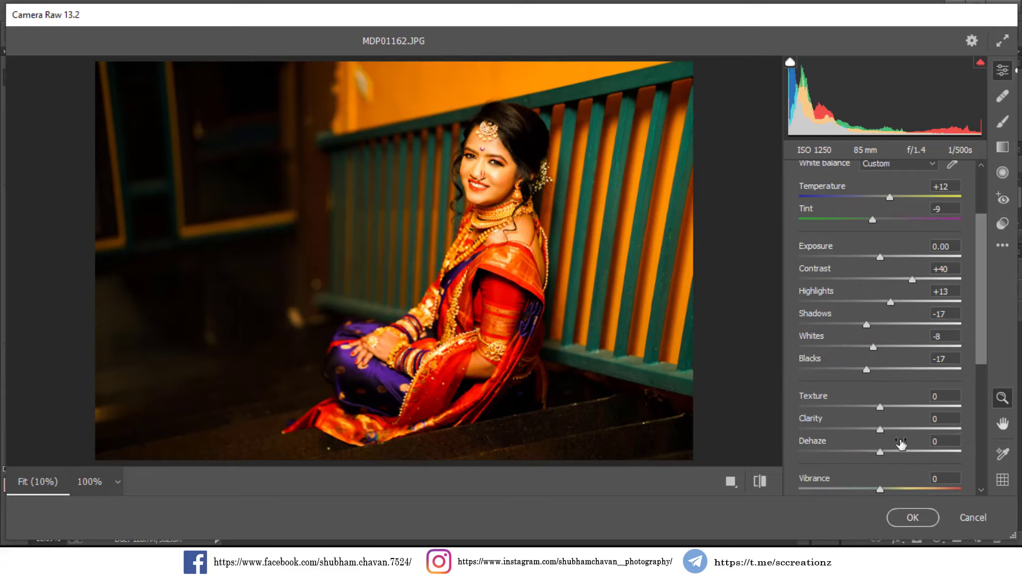
pyautogui.moveTo(881, 429); pyautogui.dragTo(894, 430)
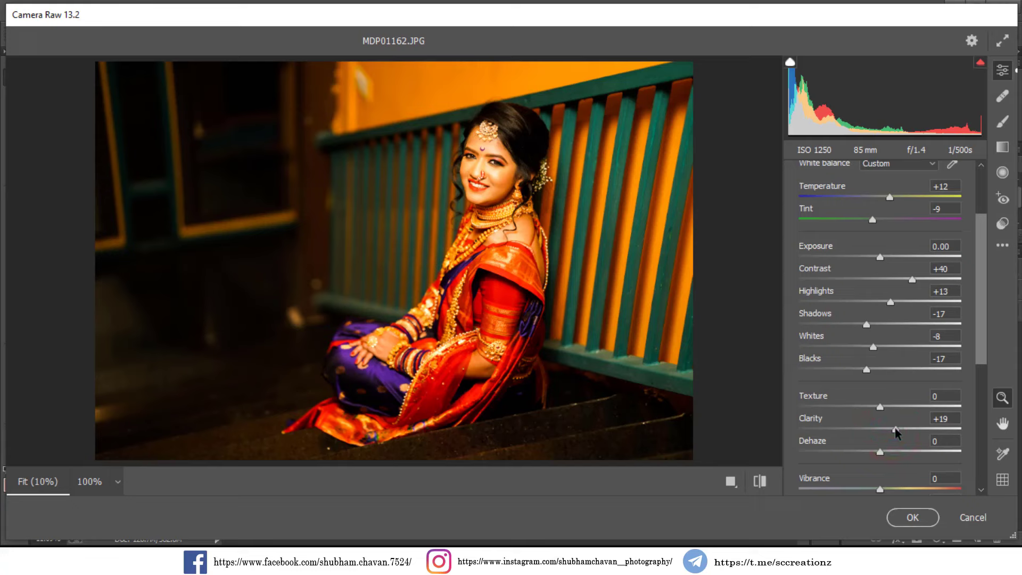
pyautogui.scroll(-1, 898, 433)
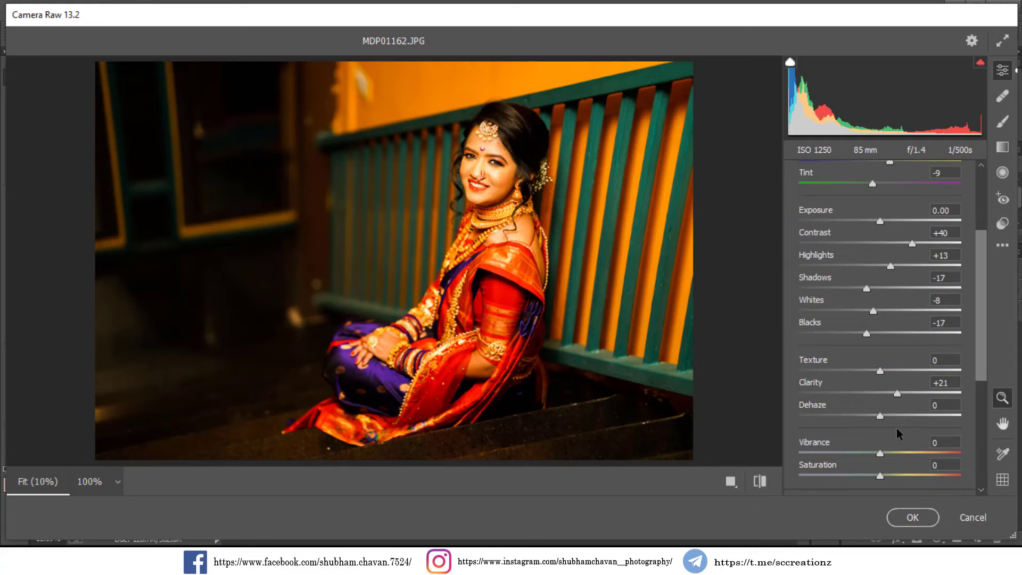
pyautogui.moveTo(869, 455); pyautogui.dragTo(871, 478)
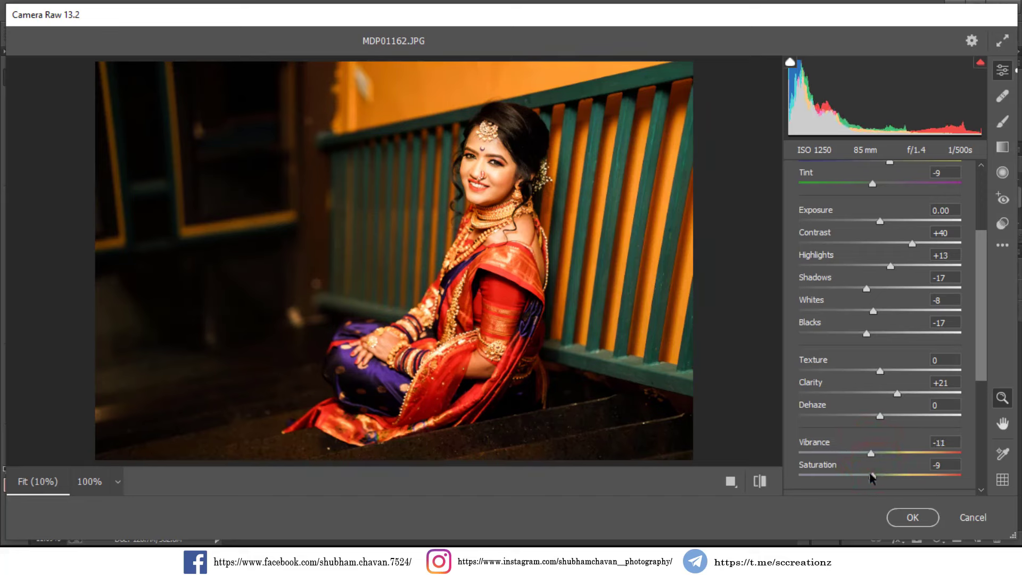
# - Shape the point curve by raising the black point to output 16 and placing a midtone point at input 137, output 119
pyautogui.scroll(-1, 950, 457)
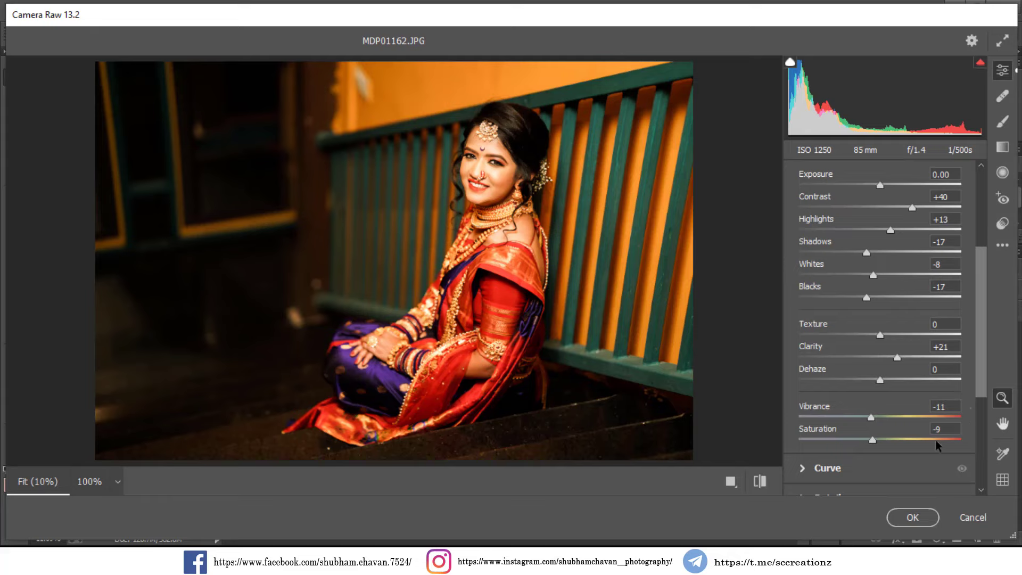
pyautogui.scroll(-3, 890, 327)
pyautogui.click(798, 359)
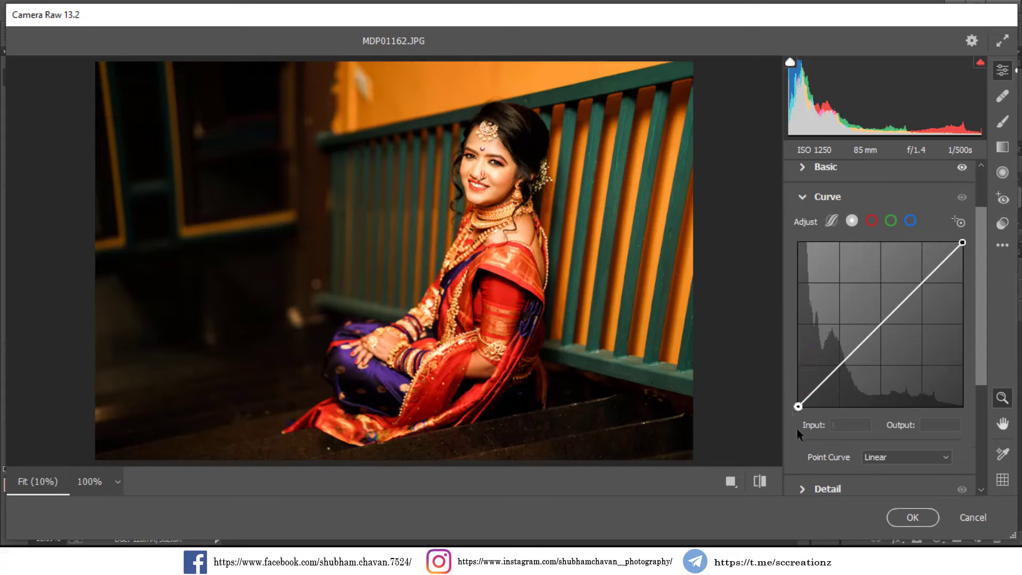
pyautogui.moveTo(798, 407); pyautogui.dragTo(798, 400)
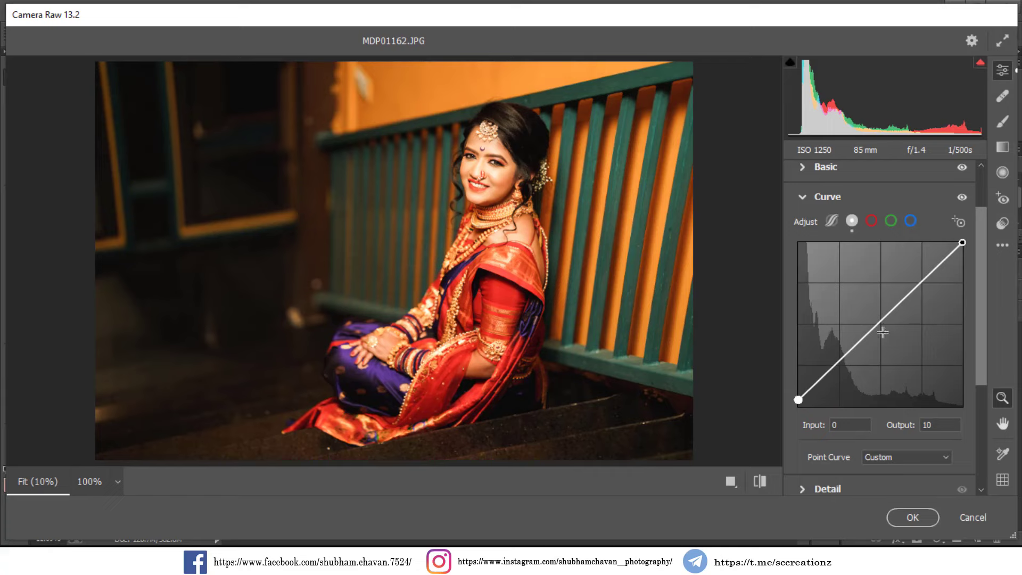
pyautogui.moveTo(880, 323); pyautogui.dragTo(885, 327)
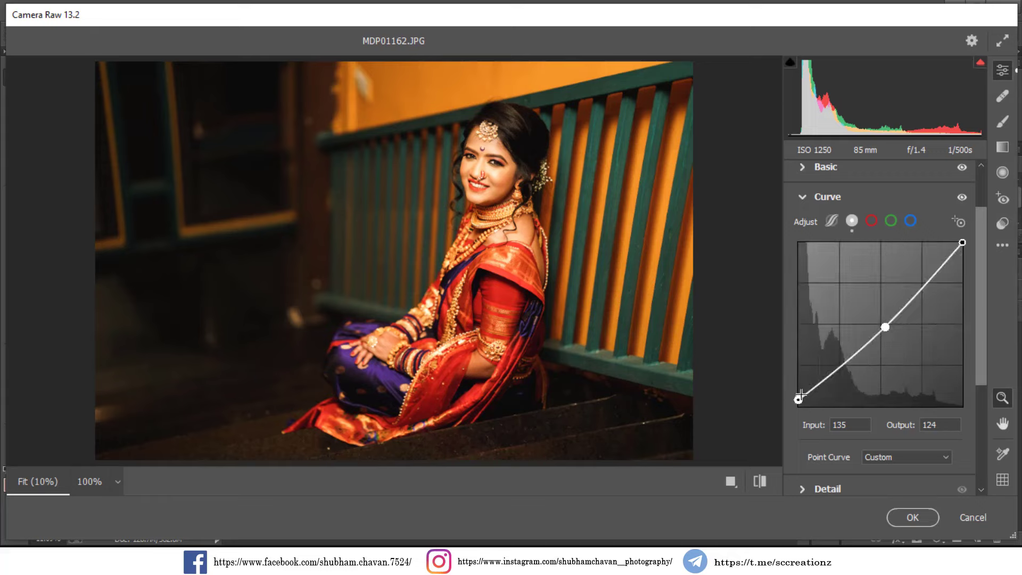
pyautogui.moveTo(799, 399); pyautogui.dragTo(798, 395)
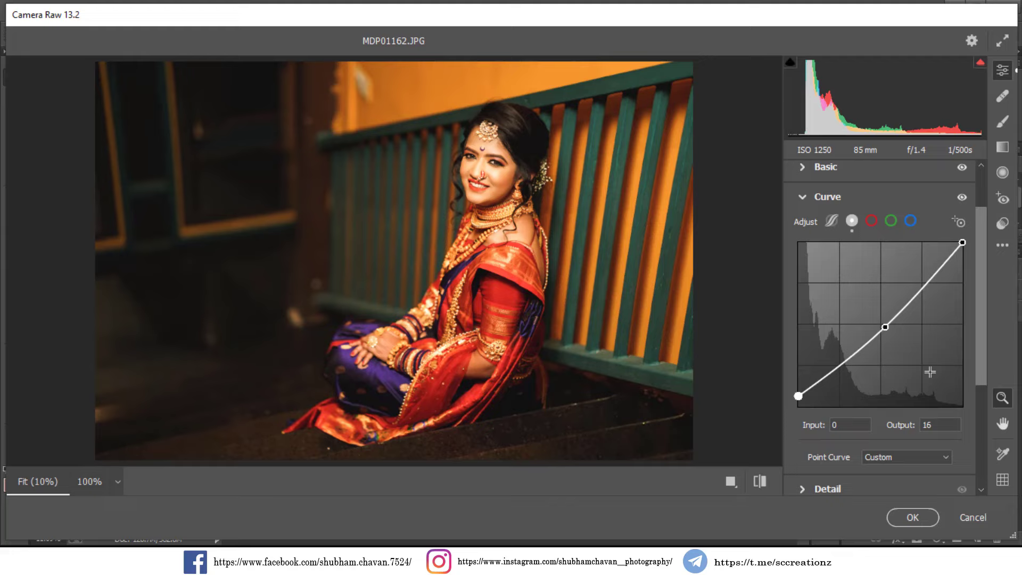
pyautogui.moveTo(885, 327); pyautogui.dragTo(886, 330)
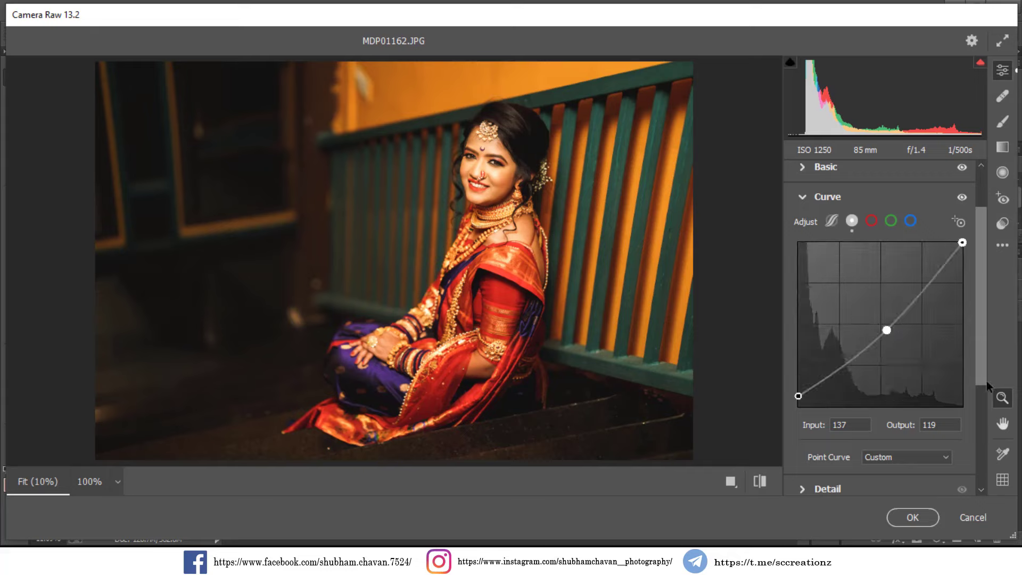
# - In the Color Mixer, set the Yellows hue to -42 and the Greens hue to -100
pyautogui.moveTo(986, 381); pyautogui.dragTo(923, 417)
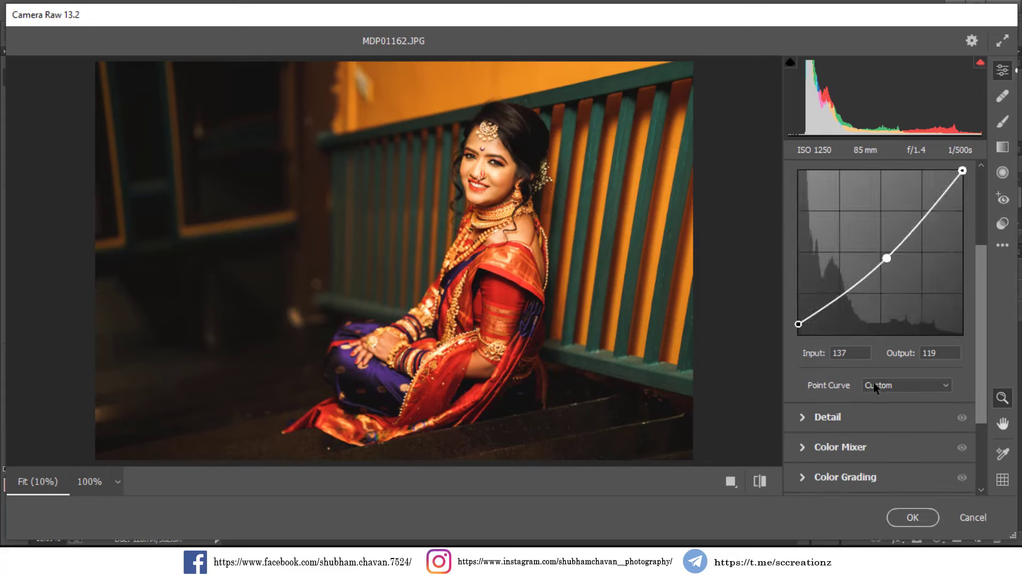
pyautogui.scroll(3, 849, 373)
pyautogui.scroll(-2, 847, 371)
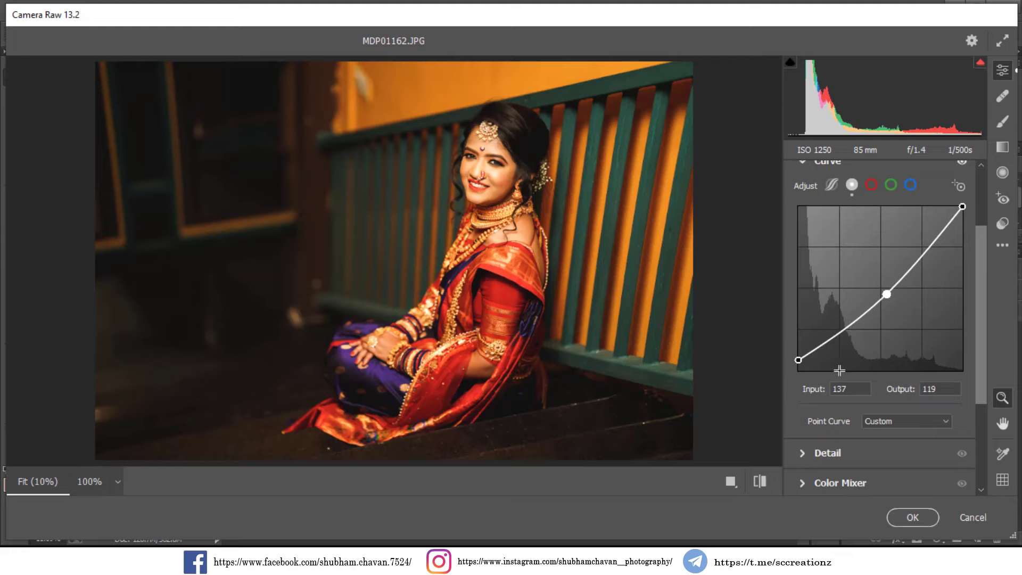
pyautogui.scroll(-2, 844, 379)
pyautogui.click(810, 404)
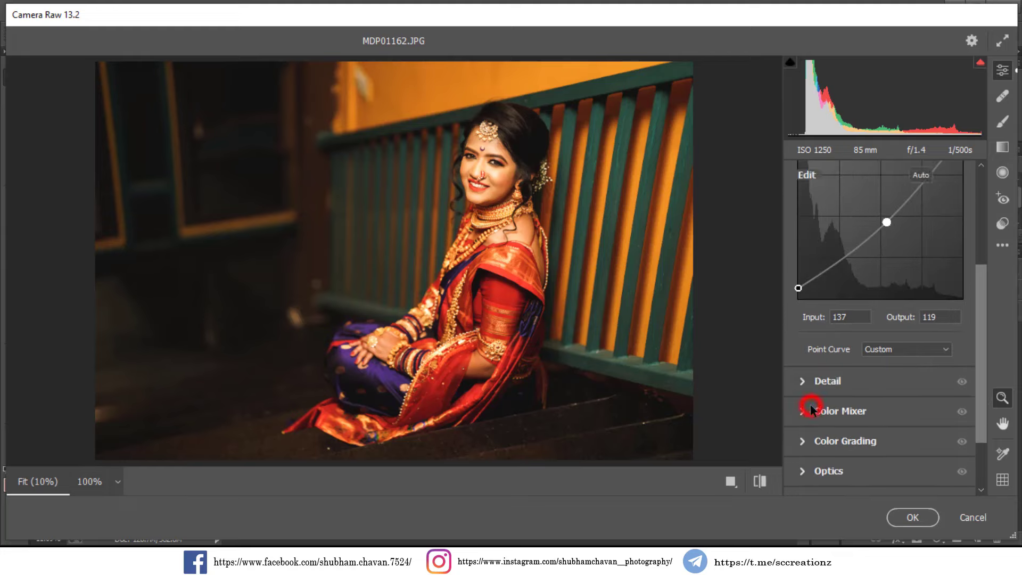
pyautogui.click(808, 259)
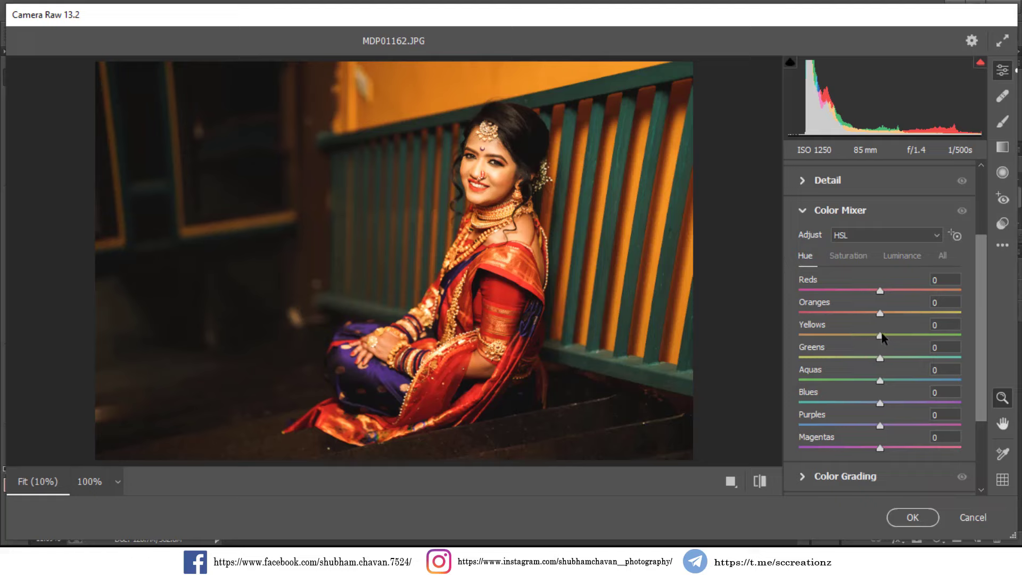
pyautogui.moveTo(881, 336); pyautogui.dragTo(762, 356)
pyautogui.click(841, 336)
pyautogui.moveTo(841, 337); pyautogui.dragTo(846, 335)
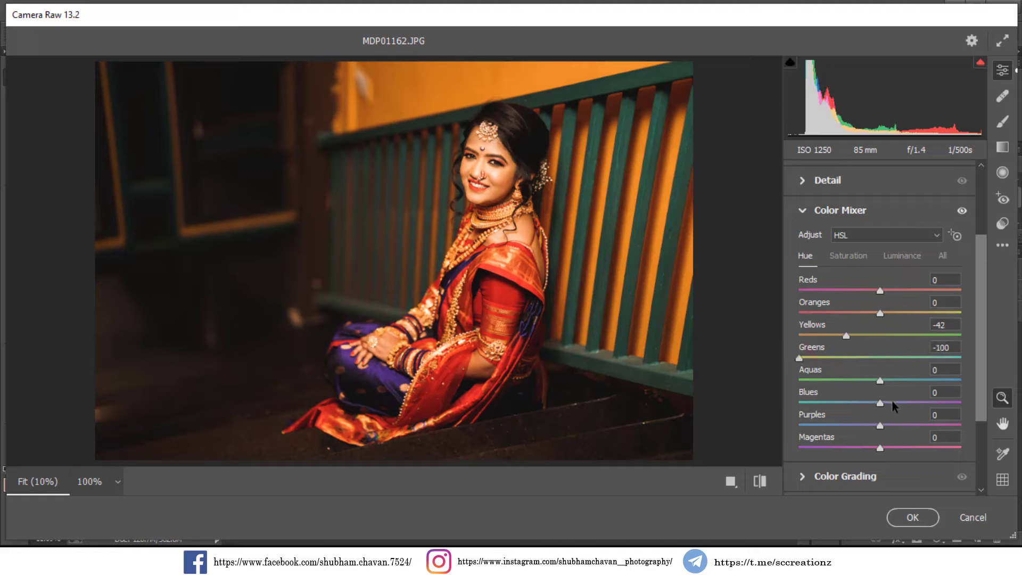
# - Adjust the hue of the Blues and Aquas in the Color Mixer
pyautogui.moveTo(880, 402); pyautogui.dragTo(766, 391)
pyautogui.moveTo(902, 394); pyautogui.dragTo(985, 399)
pyautogui.click(910, 380)
# - Set the Color Mixer saturation to Oranges +11, Yellows -13, Greens -46 and Blues +40
pyautogui.click(855, 258)
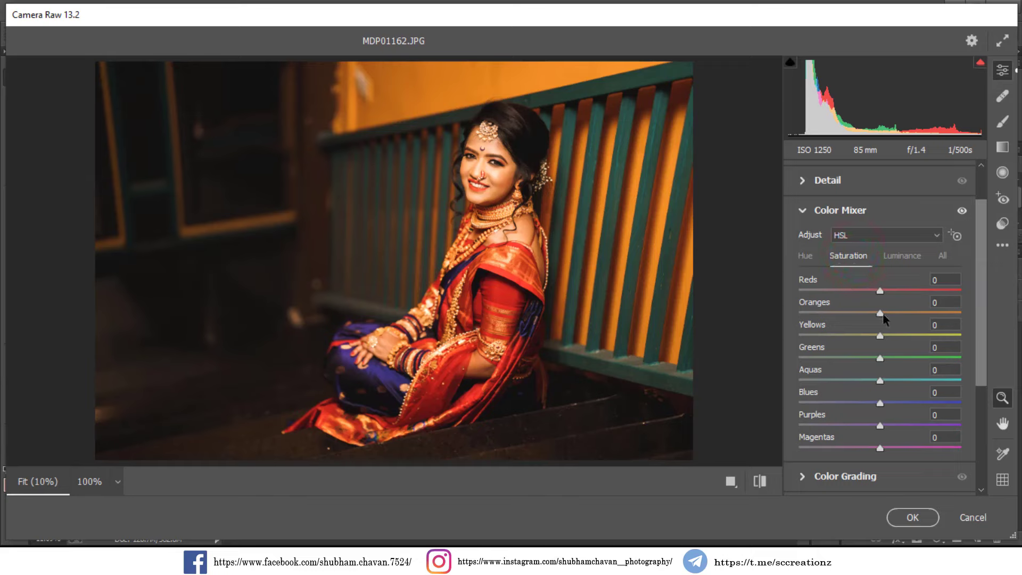
pyautogui.moveTo(880, 313); pyautogui.dragTo(843, 358)
pyautogui.moveTo(880, 403)
pyautogui.mouseDown()
pyautogui.moveTo(858, 402)
pyautogui.moveTo(880, 403)
pyautogui.mouseUp()
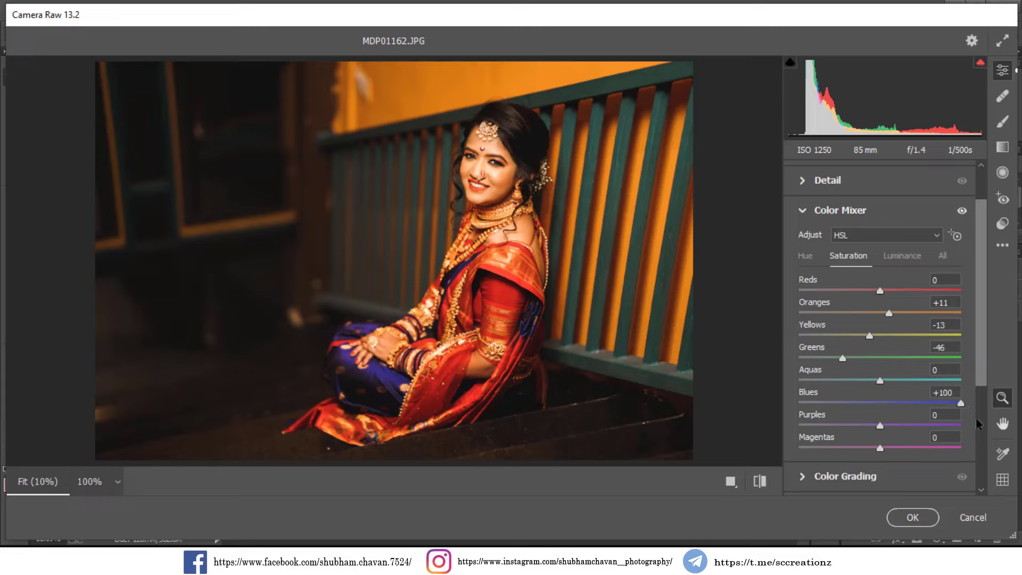
pyautogui.moveTo(884, 380)
pyautogui.mouseDown()
pyautogui.moveTo(963, 379)
pyautogui.moveTo(796, 381)
pyautogui.moveTo(880, 380)
pyautogui.mouseUp()
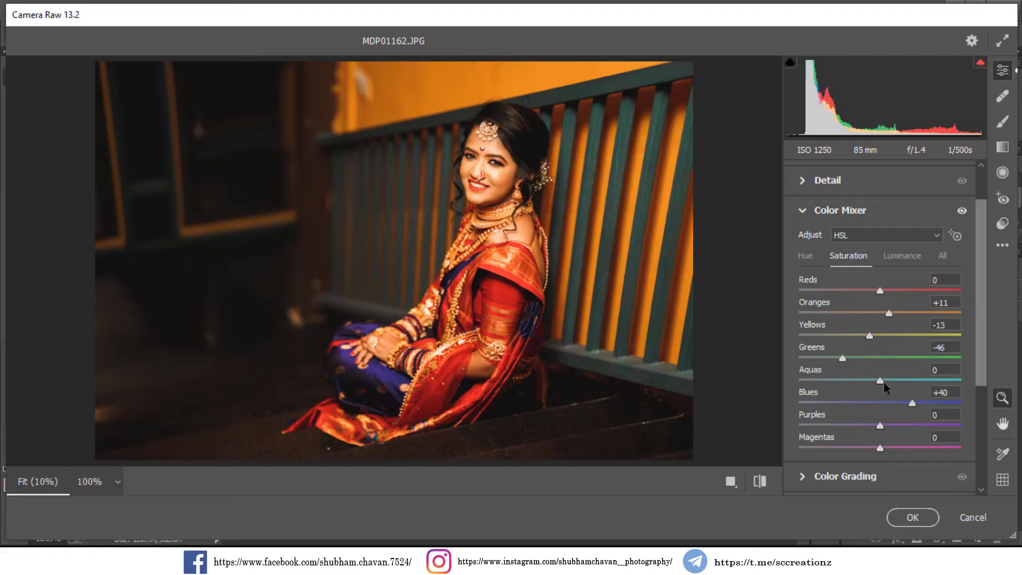
# - Set the Color Mixer luminance to Oranges +2, Aquas -28 and Blues -24
pyautogui.click(900, 258)
pyautogui.moveTo(880, 402); pyautogui.dragTo(858, 381)
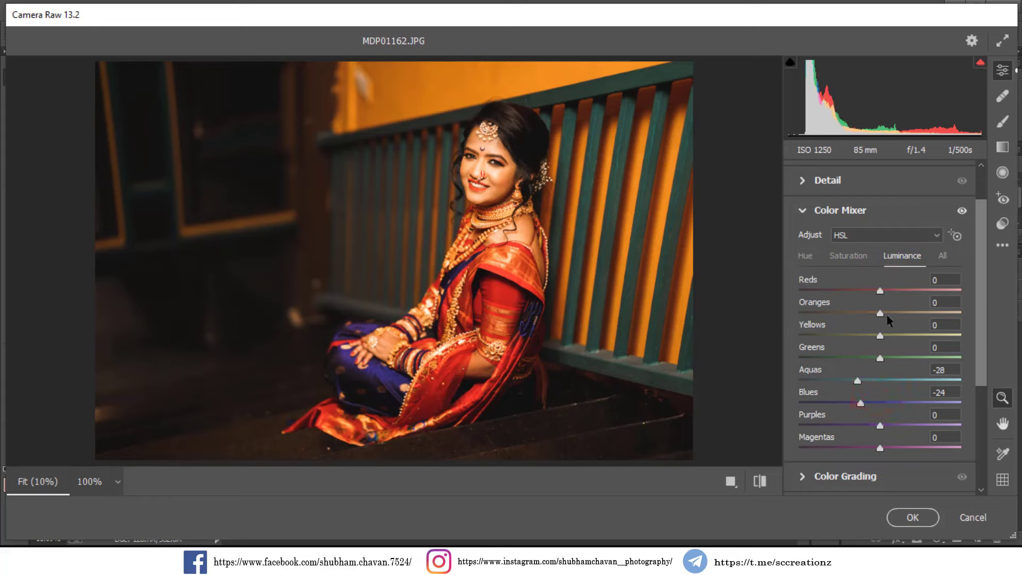
pyautogui.moveTo(887, 317); pyautogui.dragTo(881, 316)
# - Use Color Grading to tint the shadows with hue 283 and saturation 4
pyautogui.scroll(-2, 908, 413)
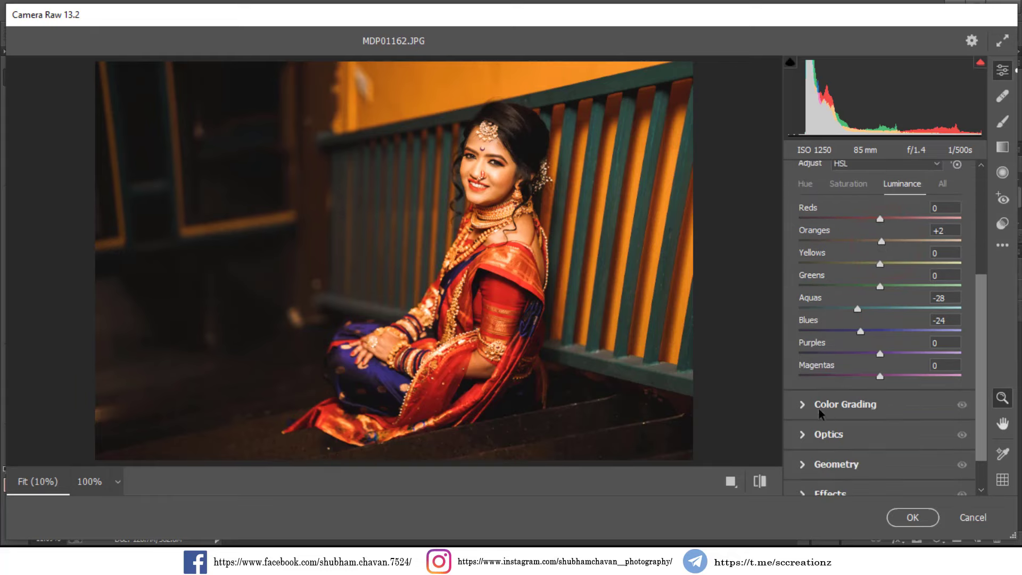
pyautogui.click(818, 409)
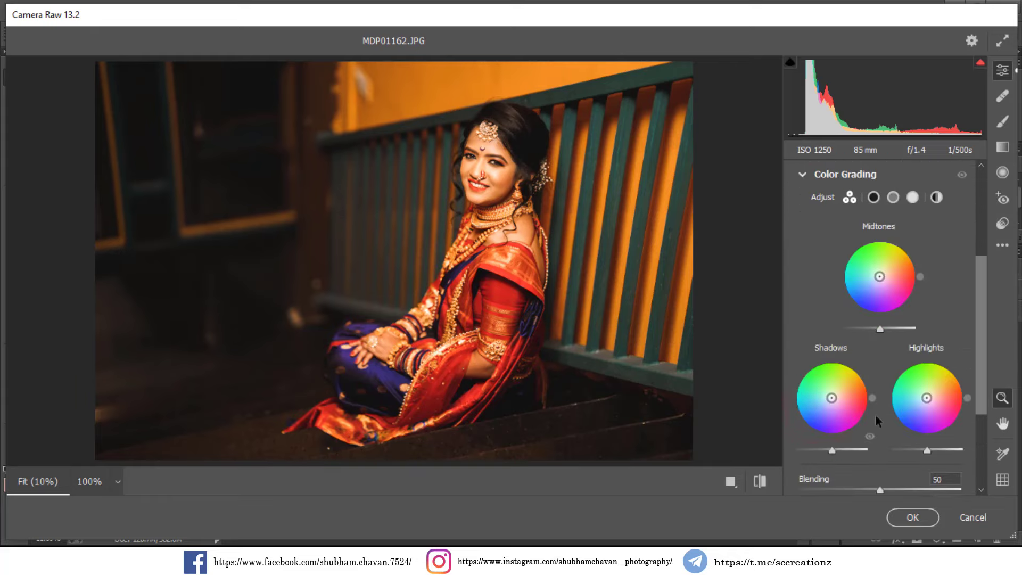
pyautogui.moveTo(873, 397); pyautogui.dragTo(840, 443)
pyautogui.moveTo(832, 398); pyautogui.dragTo(831, 399)
pyautogui.moveTo(832, 438); pyautogui.dragTo(841, 440)
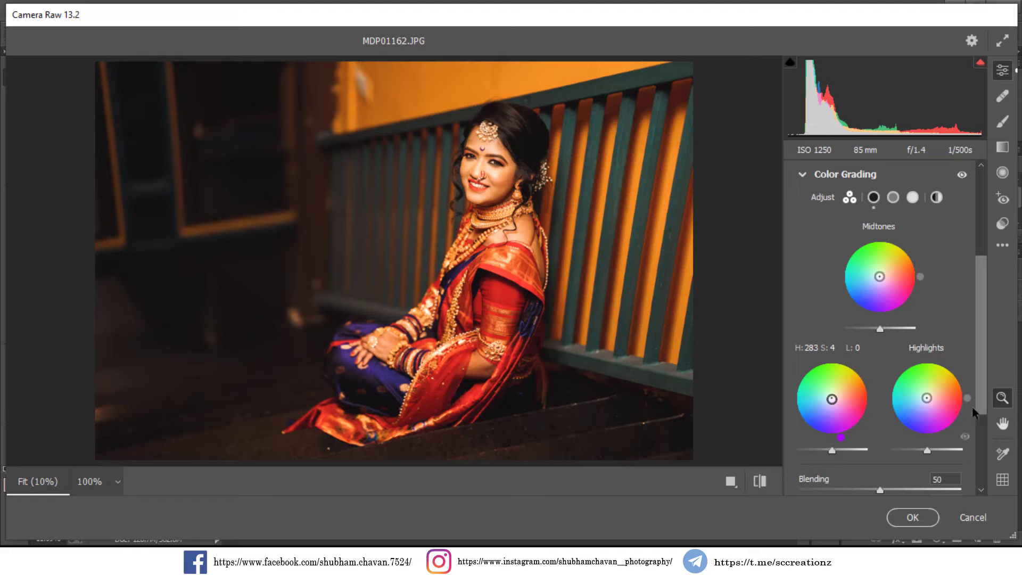
# - Tint the highlights with hue 180 and saturation 15, lower their luminance slightly, and set Blending to 100
pyautogui.moveTo(967, 399); pyautogui.dragTo(919, 403)
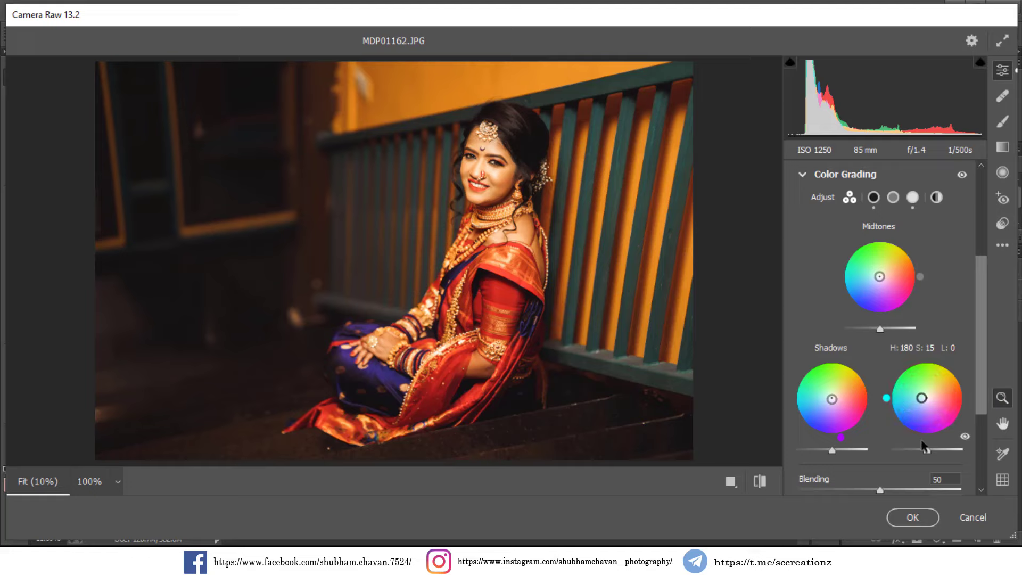
pyautogui.moveTo(925, 449)
pyautogui.mouseDown()
pyautogui.moveTo(933, 457)
pyautogui.moveTo(900, 453)
pyautogui.moveTo(925, 453)
pyautogui.mouseUp()
pyautogui.scroll(-3, 965, 430)
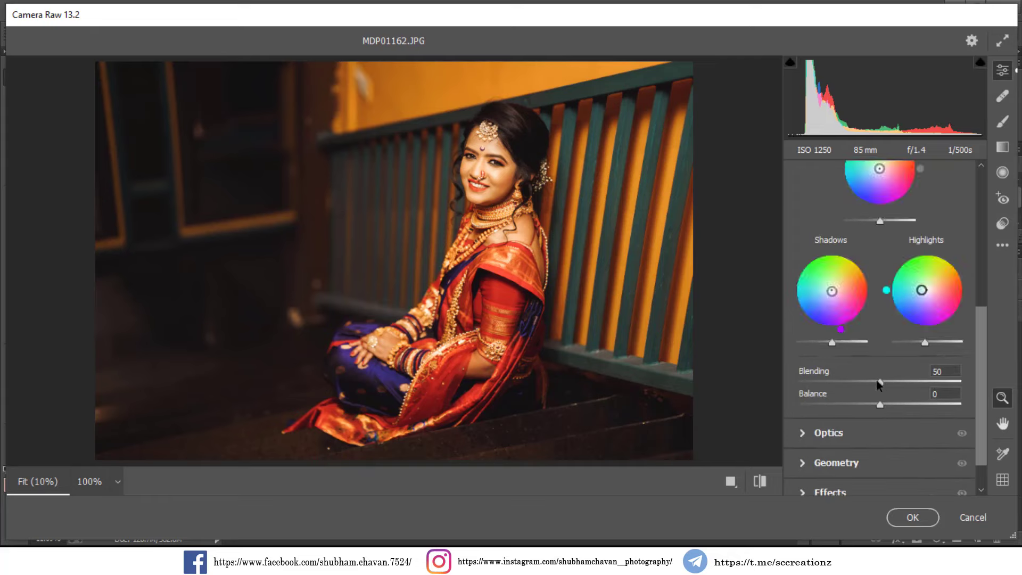
pyautogui.moveTo(880, 382); pyautogui.dragTo(985, 386)
# - In the Effects settings, set Vignetting to -23 and adjust the Grain amount
pyautogui.scroll(-1, 905, 434)
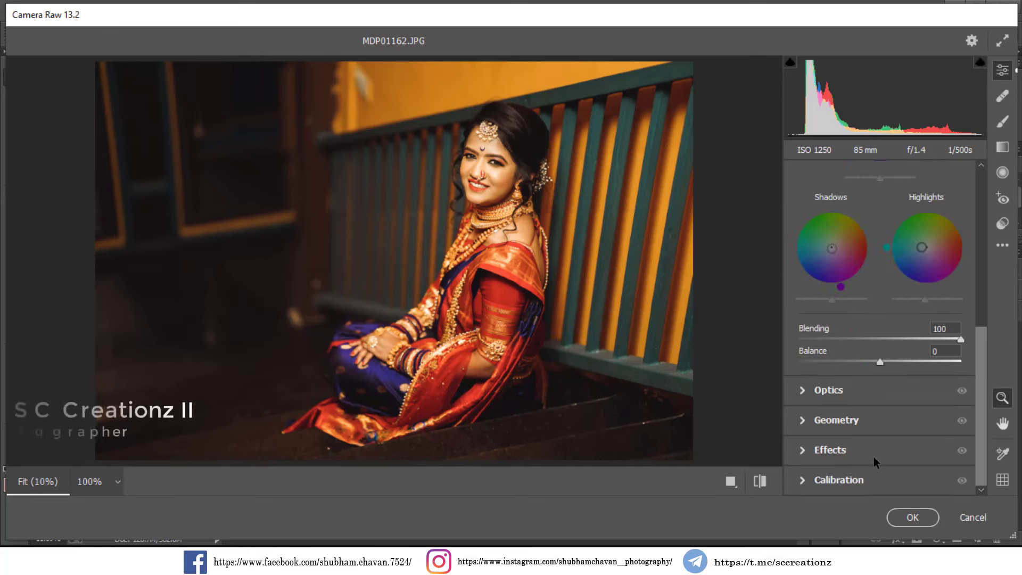
pyautogui.click(815, 452)
pyautogui.moveTo(879, 452); pyautogui.dragTo(851, 456)
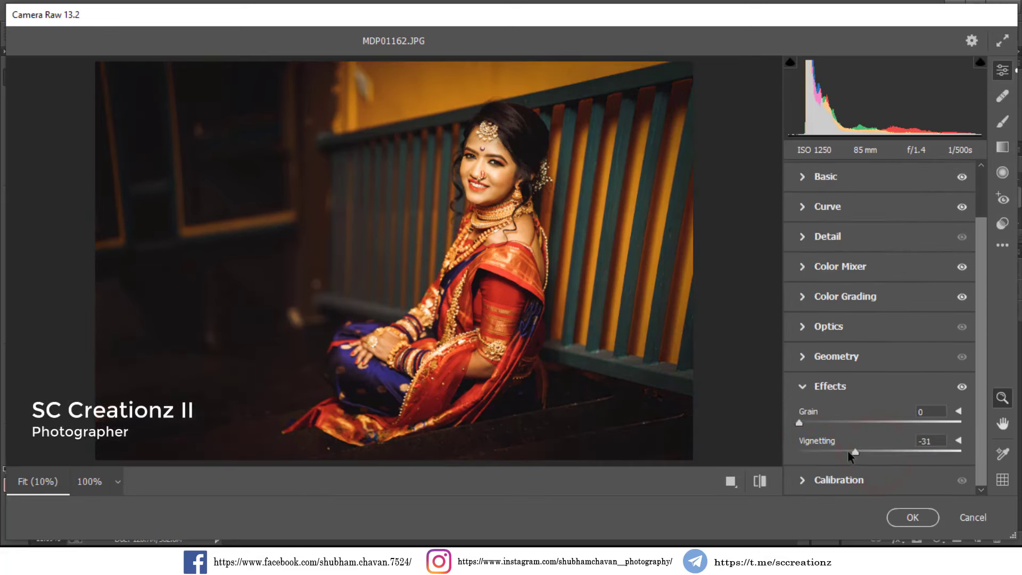
pyautogui.moveTo(848, 455); pyautogui.dragTo(862, 453)
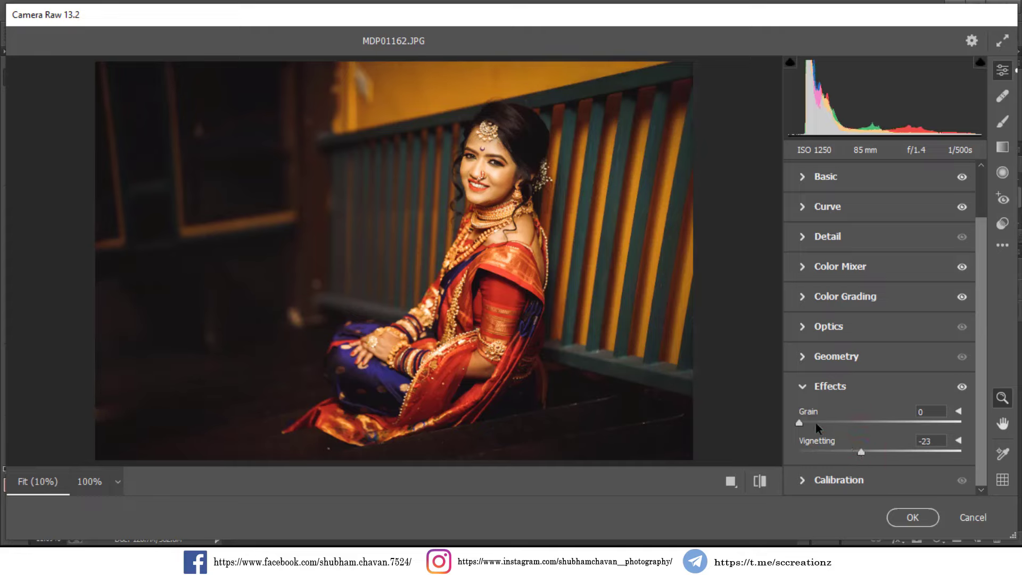
pyautogui.moveTo(816, 423); pyautogui.dragTo(909, 427)
pyautogui.moveTo(778, 422); pyautogui.dragTo(895, 437)
# - Calibrate Blue Primary to hue -8, saturation +6, Green Primary to hue +5, saturation +5, and Red Primary saturation to -2
pyautogui.click(832, 471)
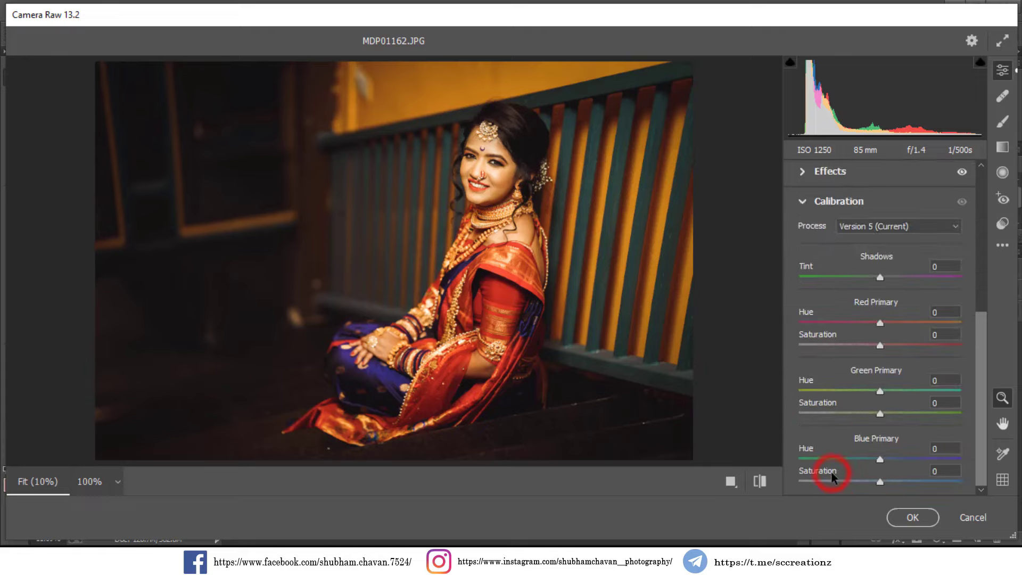
pyautogui.moveTo(880, 481); pyautogui.dragTo(872, 461)
pyautogui.moveTo(886, 414)
pyautogui.mouseDown()
pyautogui.moveTo(927, 415)
pyautogui.moveTo(839, 415)
pyautogui.moveTo(881, 416)
pyautogui.moveTo(869, 391)
pyautogui.moveTo(849, 391)
pyautogui.moveTo(896, 392)
pyautogui.moveTo(883, 395)
pyautogui.mouseUp()
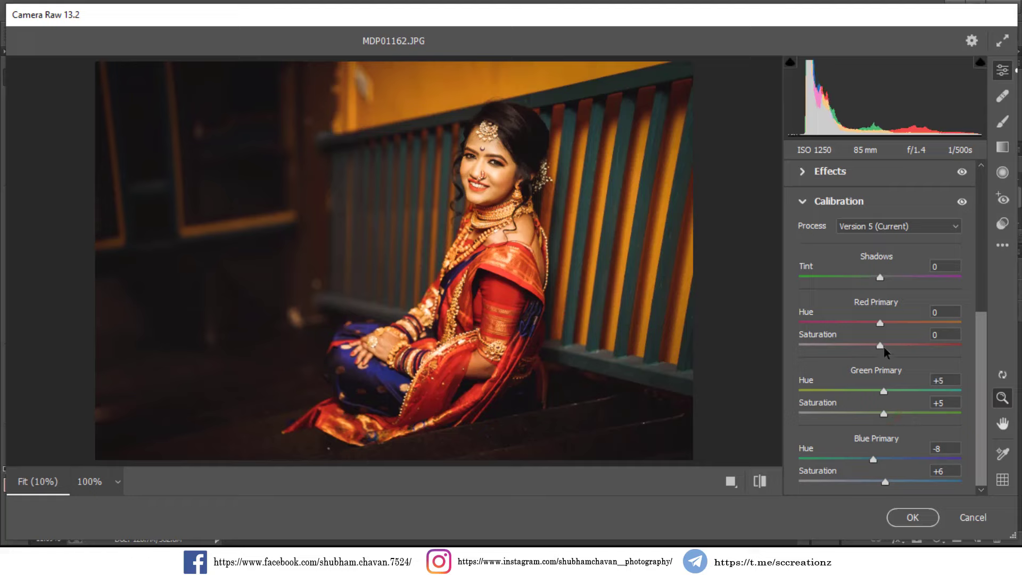
pyautogui.moveTo(884, 347)
pyautogui.mouseDown()
pyautogui.moveTo(869, 346)
pyautogui.moveTo(888, 348)
pyautogui.moveTo(880, 350)
pyautogui.mouseUp()
# - Save the current Camera Raw settings as an XMP file named "sc crreationz" in the desktop's New folder, and apply the filter
pyautogui.click(1001, 247)
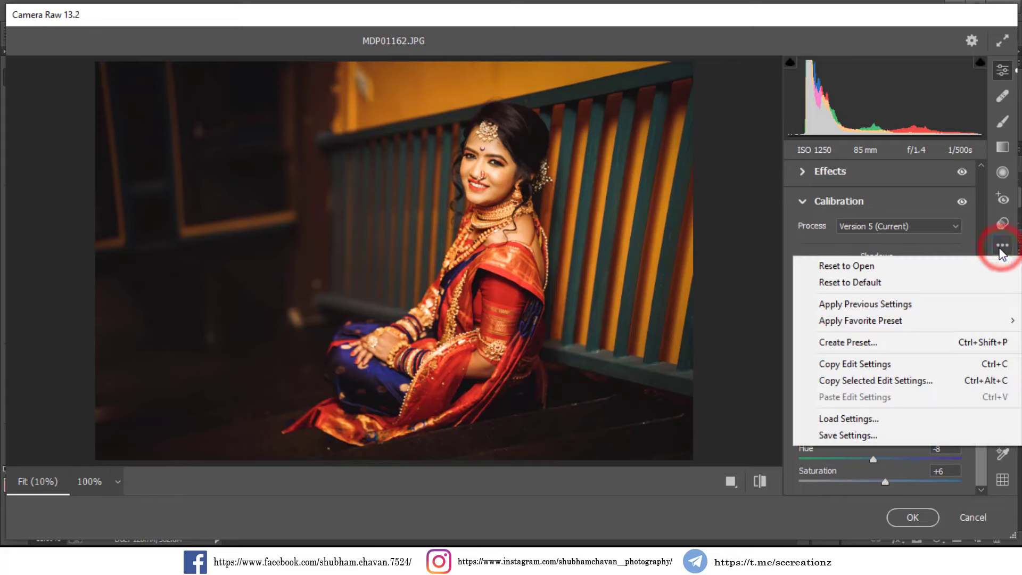
pyautogui.click(994, 243)
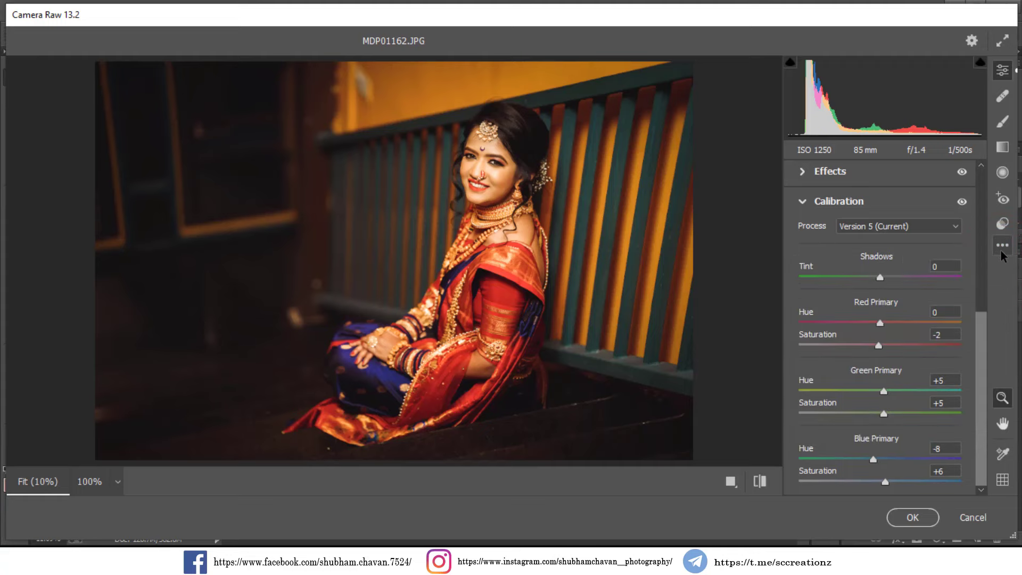
pyautogui.click(1002, 248)
pyautogui.click(846, 432)
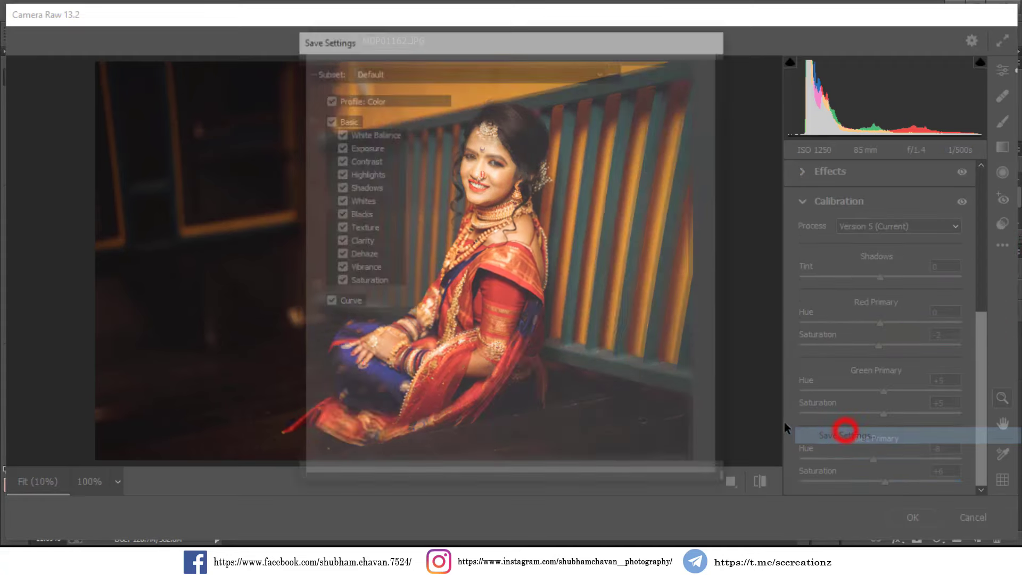
pyautogui.click(681, 73)
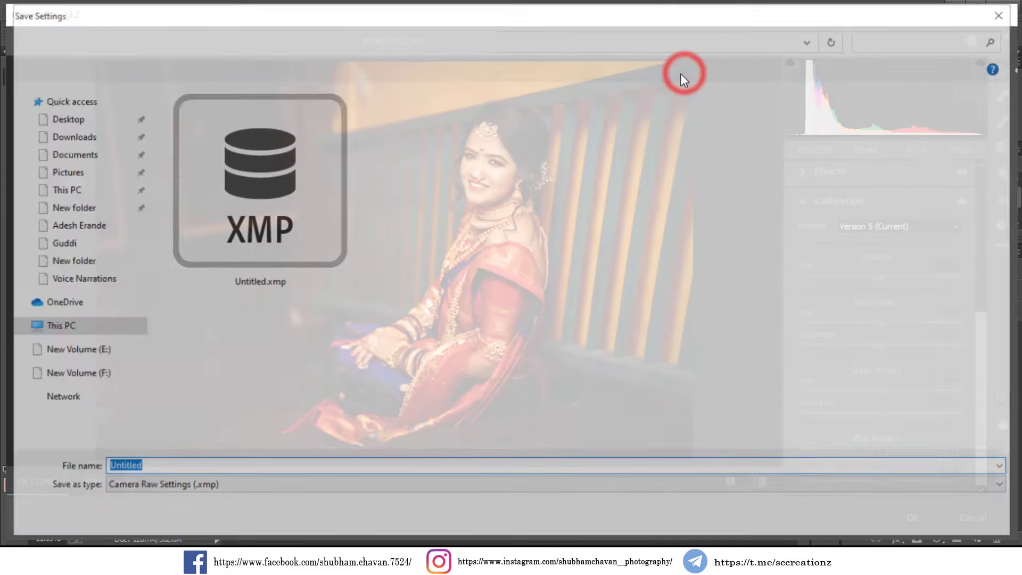
pyautogui.write('sc crreationz')
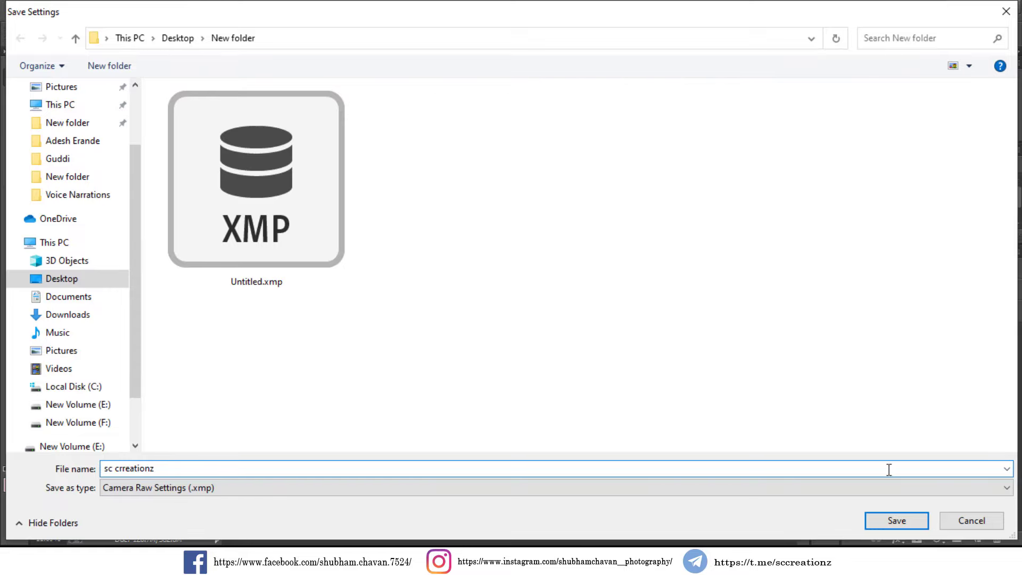
pyautogui.click(905, 522)
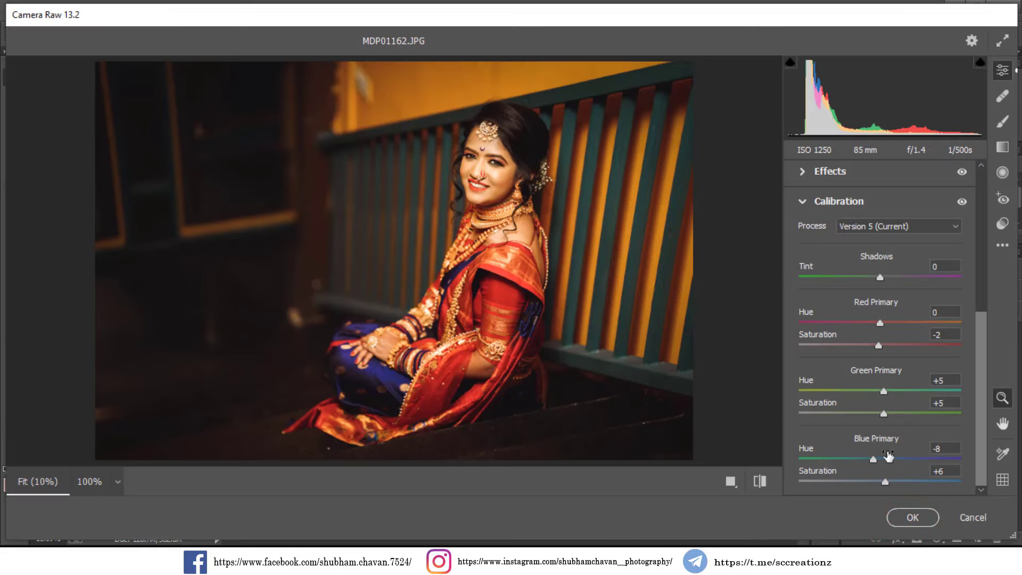
pyautogui.click(919, 514)
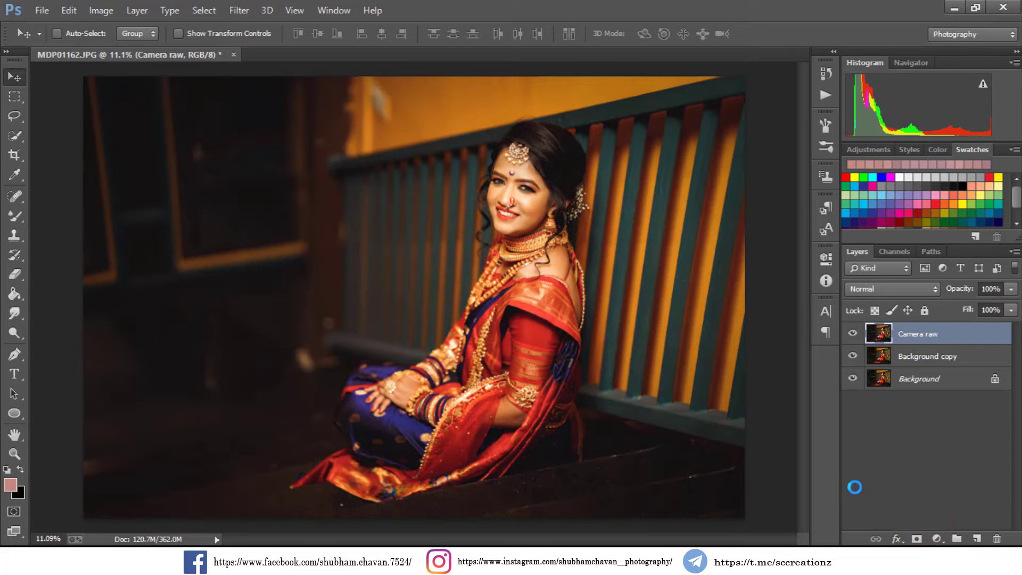
# - Compare the portrait with and without the Camera raw layer, at full view and close up on the bride's face
pyautogui.click(852, 332)
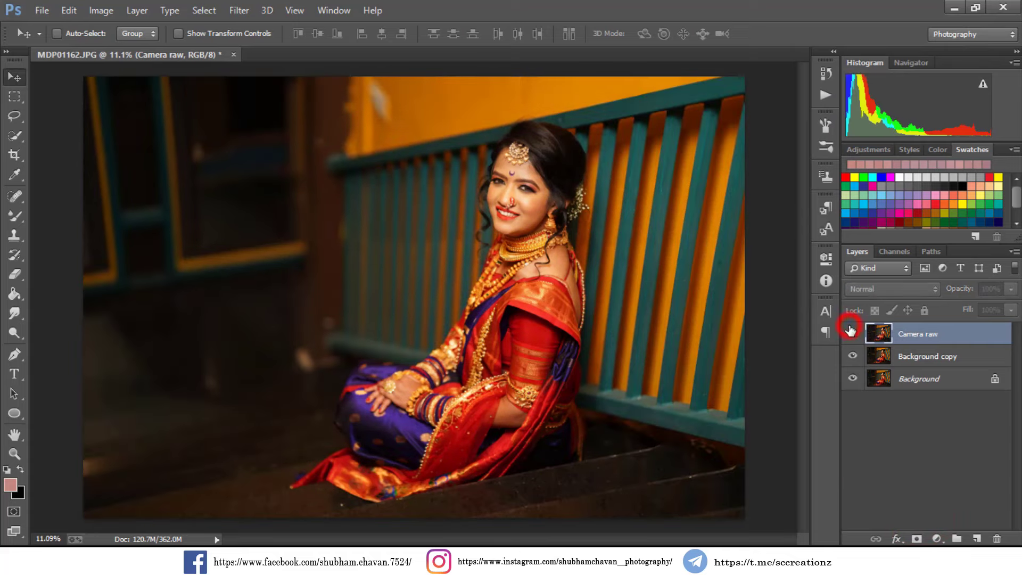
pyautogui.click(852, 332)
pyautogui.scroll(4, 527, 194)
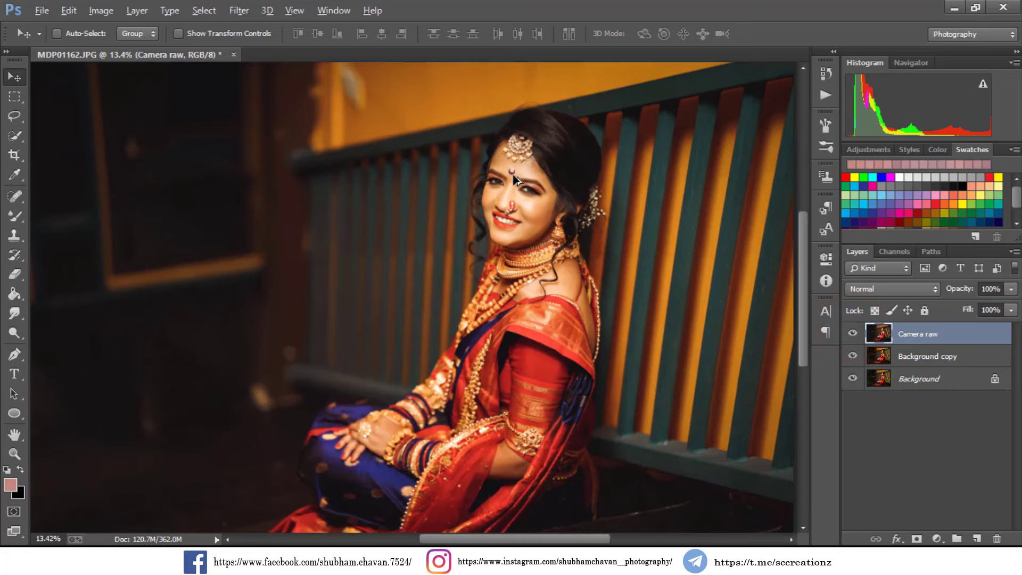
pyautogui.scroll(1, 531, 195)
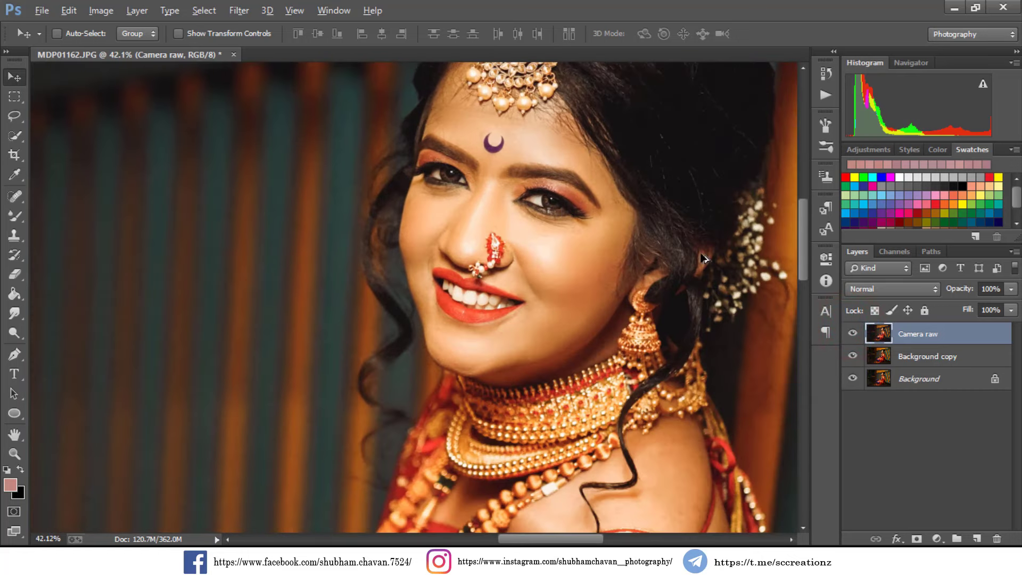
pyautogui.scroll(2, 602, 226)
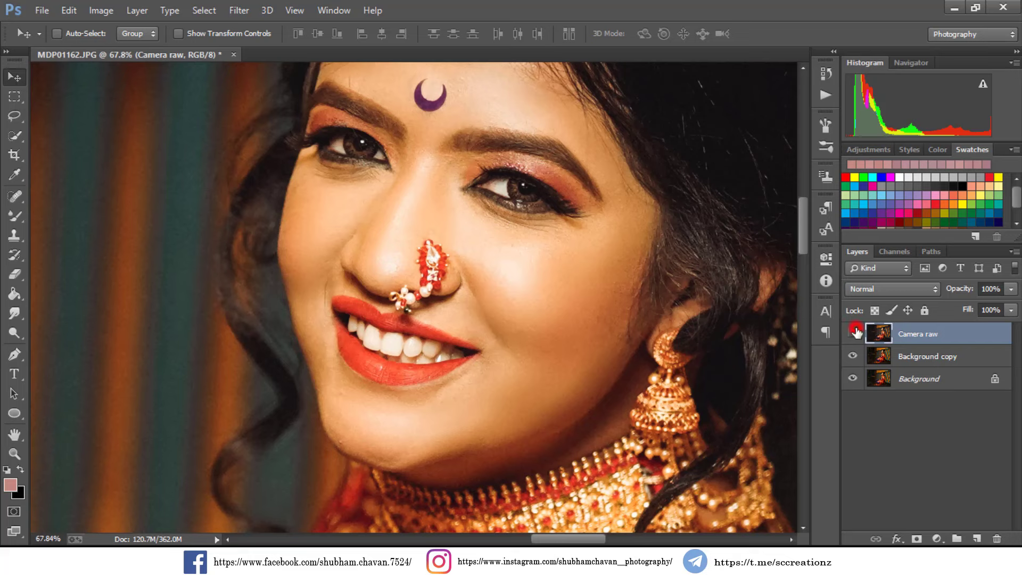
pyautogui.click(853, 333)
pyautogui.click(854, 332)
pyautogui.click(850, 335)
pyautogui.click(849, 334)
pyautogui.scroll(-5, 684, 291)
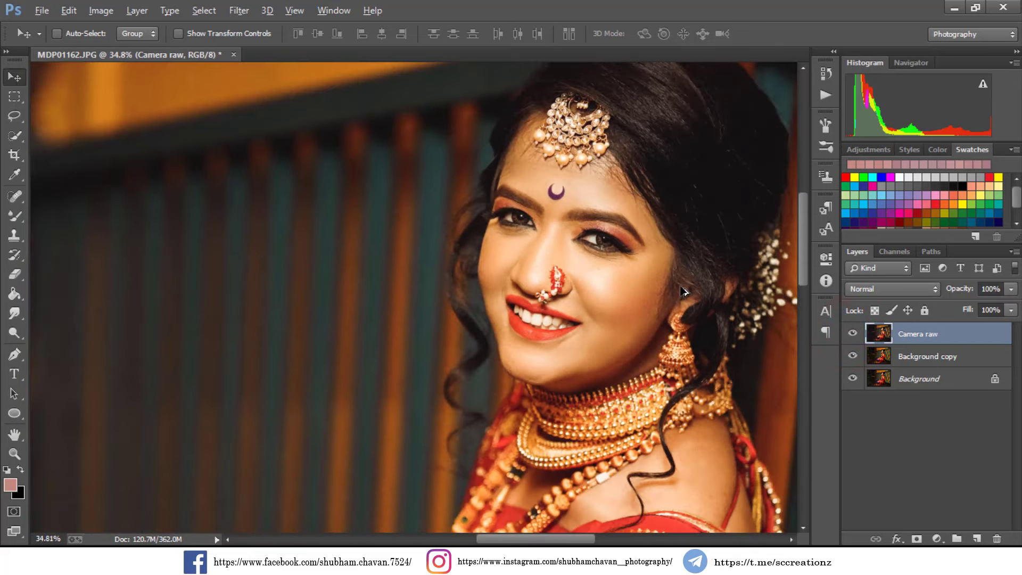
pyautogui.scroll(-8, 684, 290)
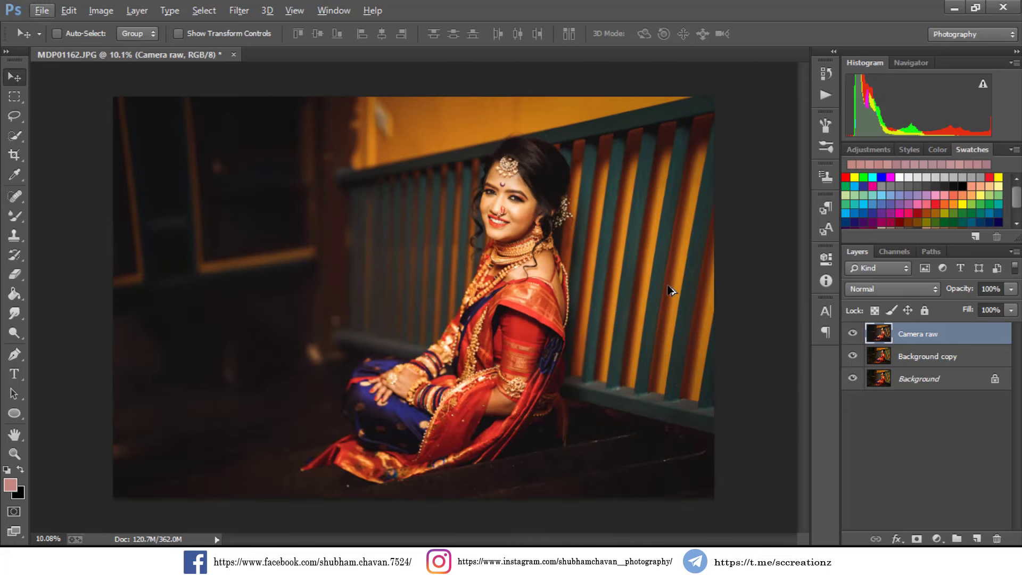
# - Add a Selective Color adjustment layer and, for Cyans, set Black to -31, raise Yellow to about +67, and adjust Magenta and Cyan
pyautogui.click(936, 539)
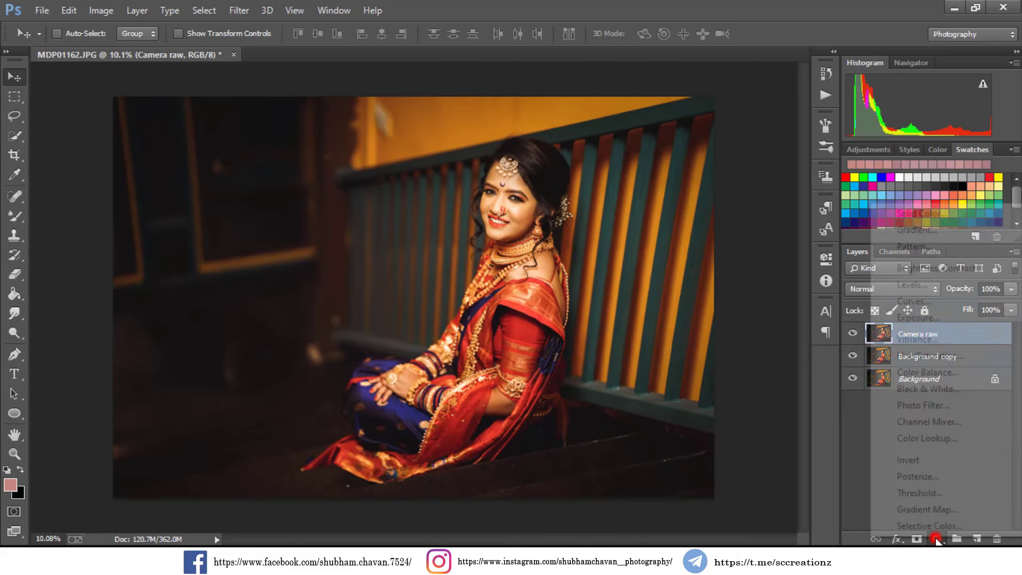
pyautogui.click(934, 523)
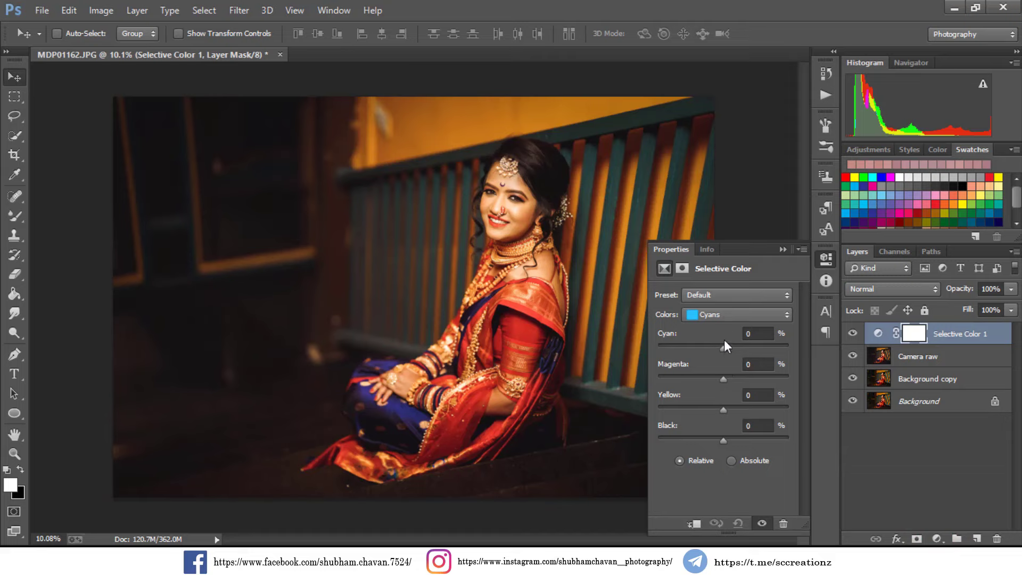
pyautogui.click(734, 315)
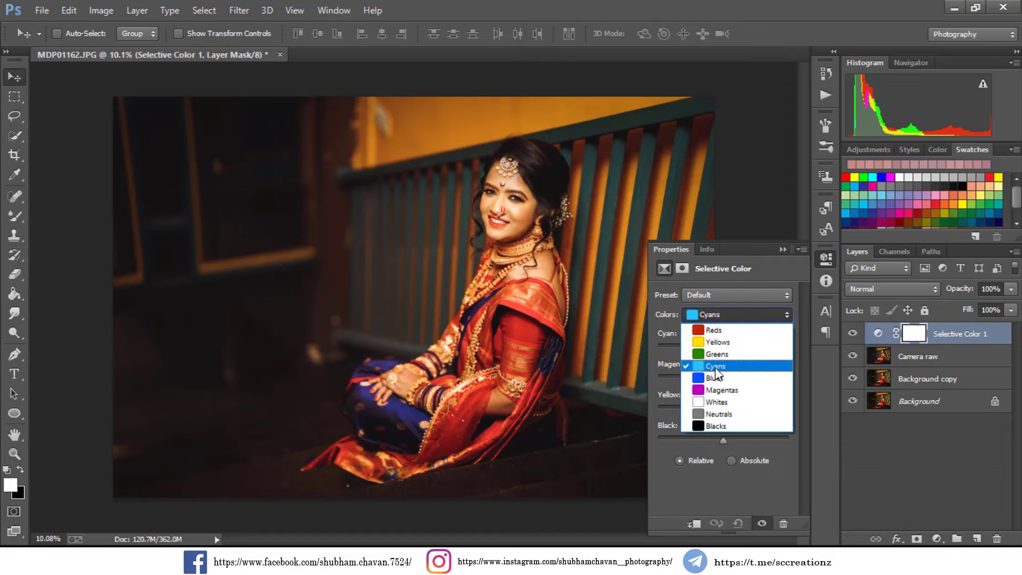
pyautogui.click(715, 367)
pyautogui.moveTo(727, 441); pyautogui.dragTo(662, 437)
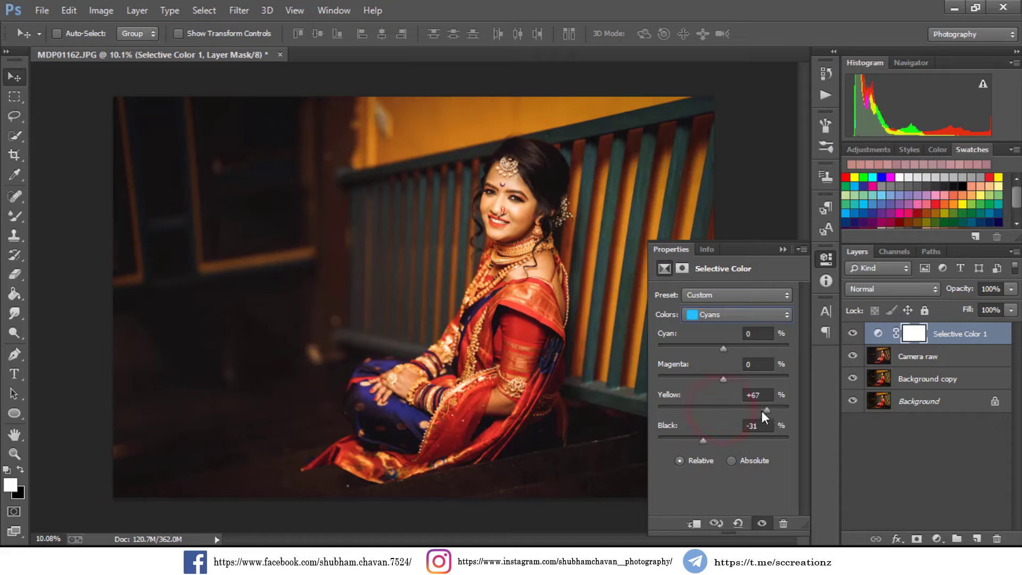
pyautogui.moveTo(669, 374)
pyautogui.mouseDown()
pyautogui.moveTo(688, 374)
pyautogui.moveTo(652, 375)
pyautogui.mouseUp()
pyautogui.moveTo(739, 381); pyautogui.dragTo(661, 348)
# - For Reds in the Selective Color adjustment, set Cyan to +3, Magenta to 0, Yellow to +6 and Black to +11
pyautogui.click(724, 315)
pyautogui.click(724, 329)
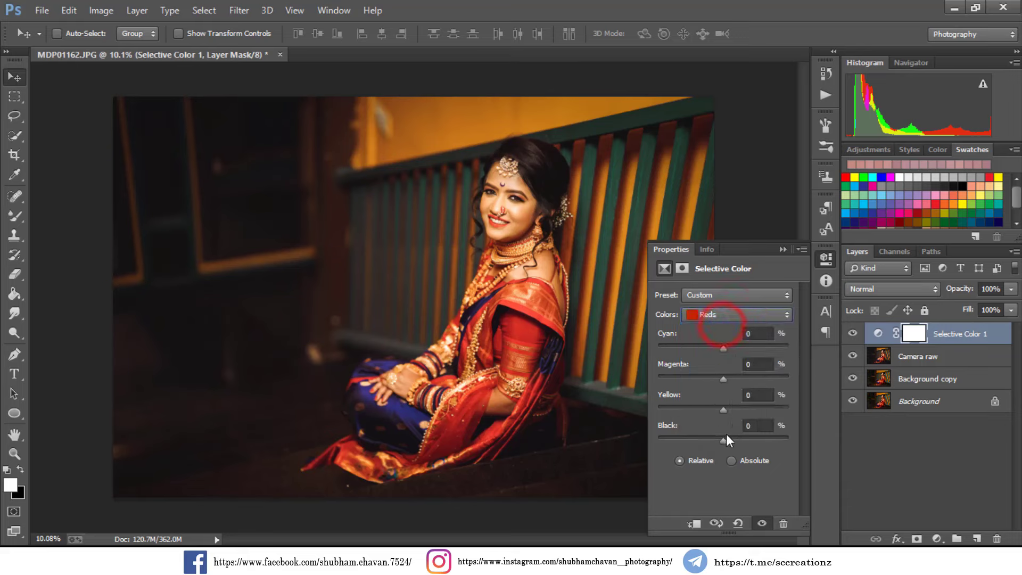
pyautogui.moveTo(726, 439); pyautogui.dragTo(722, 377)
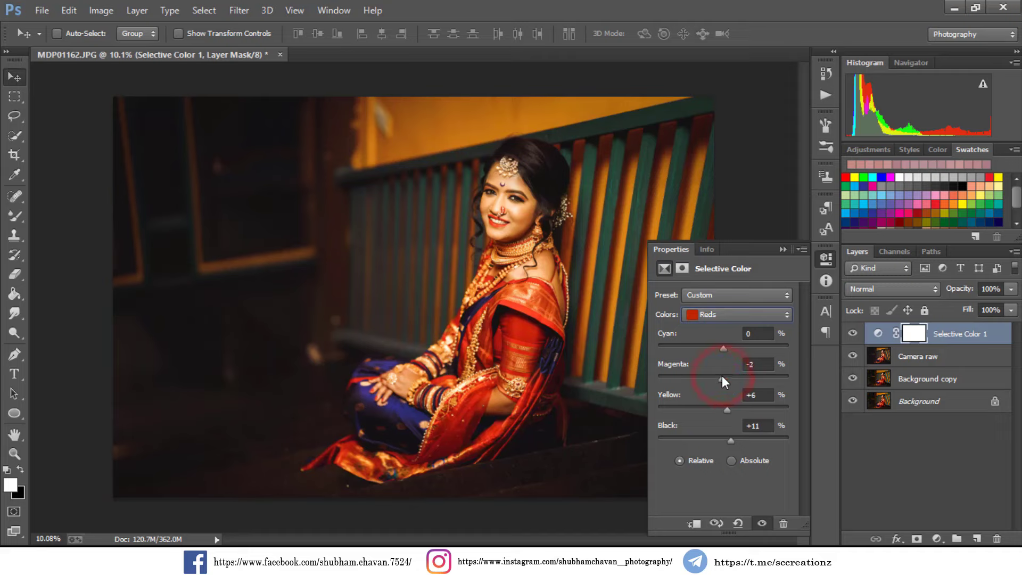
pyautogui.click(762, 364)
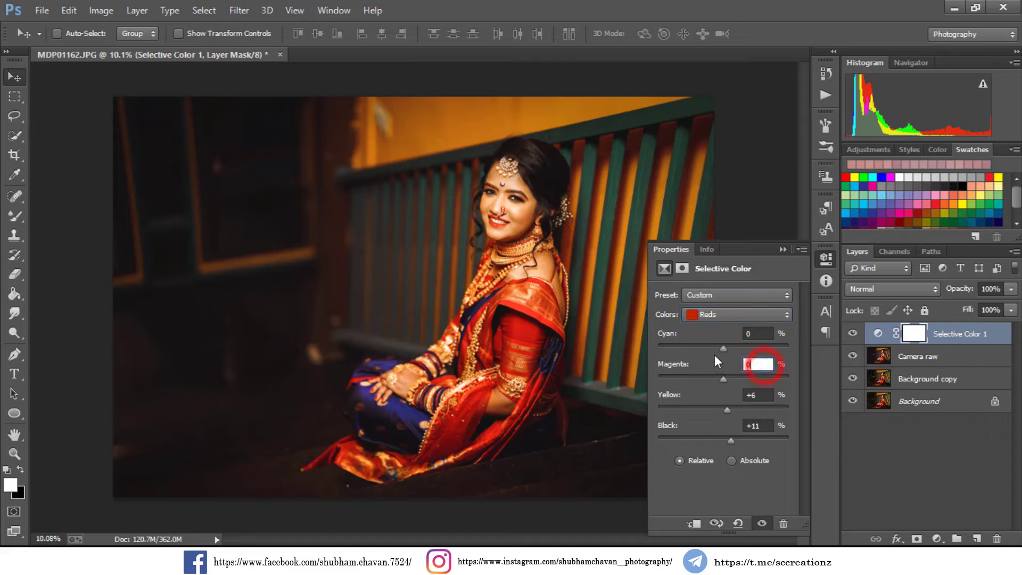
pyautogui.moveTo(717, 346); pyautogui.dragTo(726, 348)
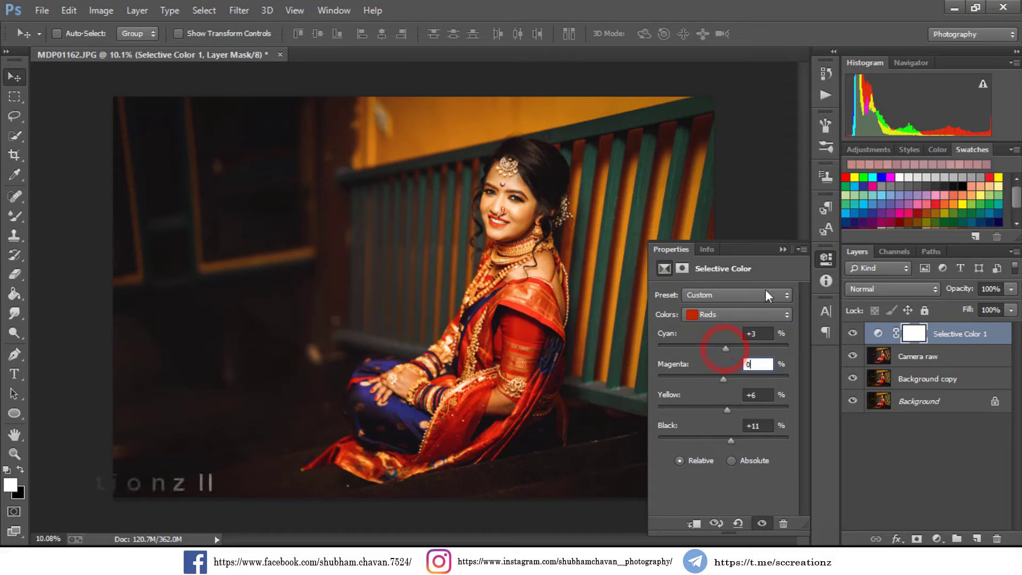
# - Collapse the adjustment's properties and compare the portrait with and without the Selective Color layer
pyautogui.click(782, 249)
pyautogui.click(852, 334)
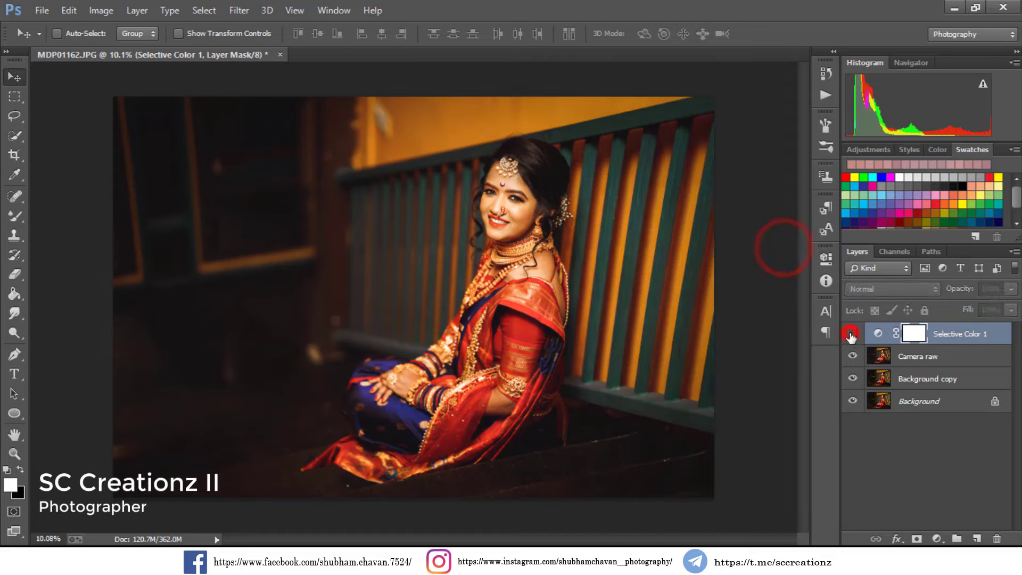
pyautogui.click(852, 334)
pyautogui.click(852, 334)
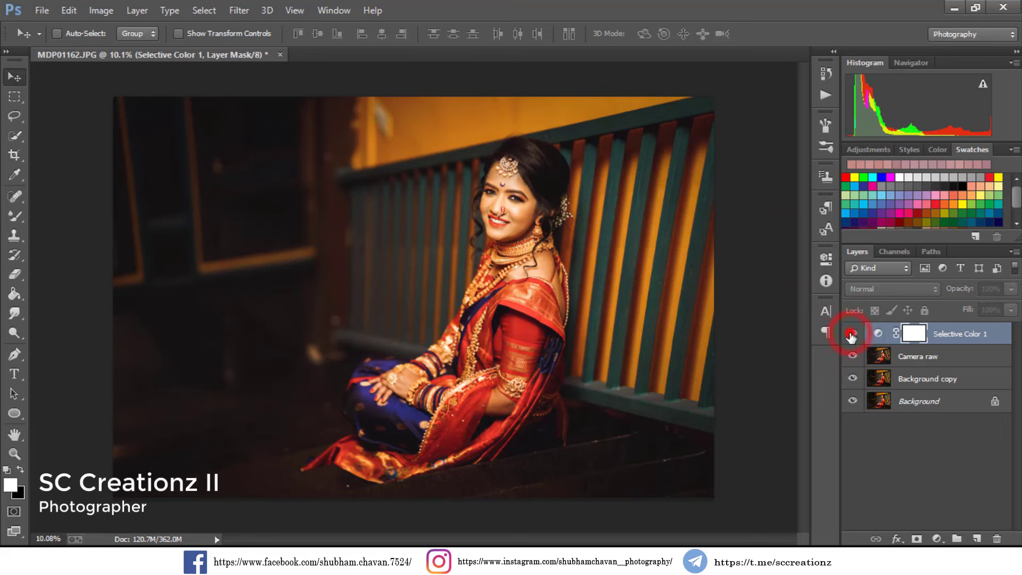
pyautogui.click(852, 334)
pyautogui.scroll(-1, 852, 336)
# - Merge all visible layers into one and duplicate the merged Background layer
pyautogui.rightClick(1000, 345)
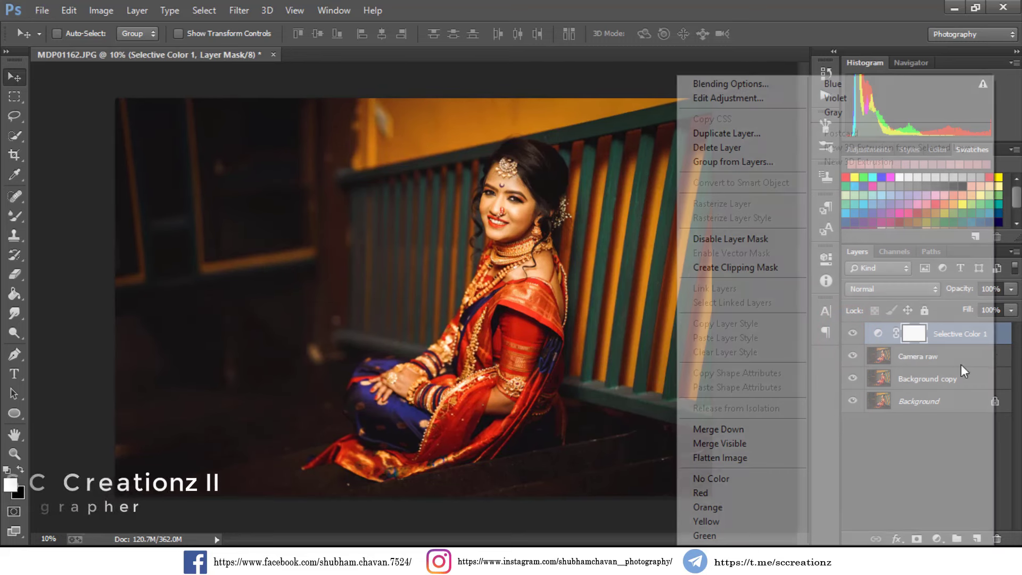
pyautogui.click(756, 442)
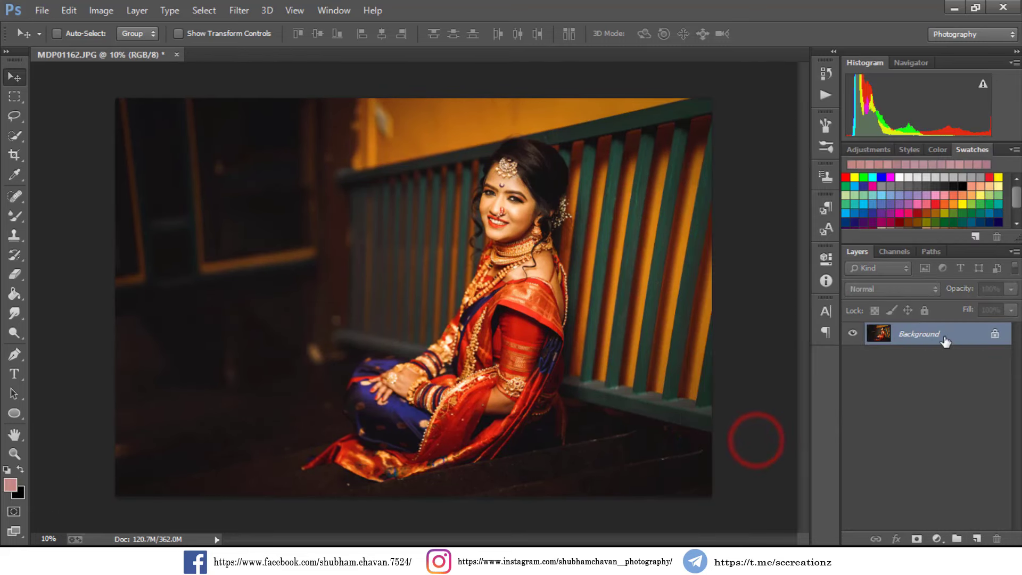
pyautogui.moveTo(945, 335); pyautogui.dragTo(977, 538)
# - Apply a High Pass filter with a 3.1-pixel radius to the Background copy and set its blend mode to Overlay
pyautogui.click(239, 10)
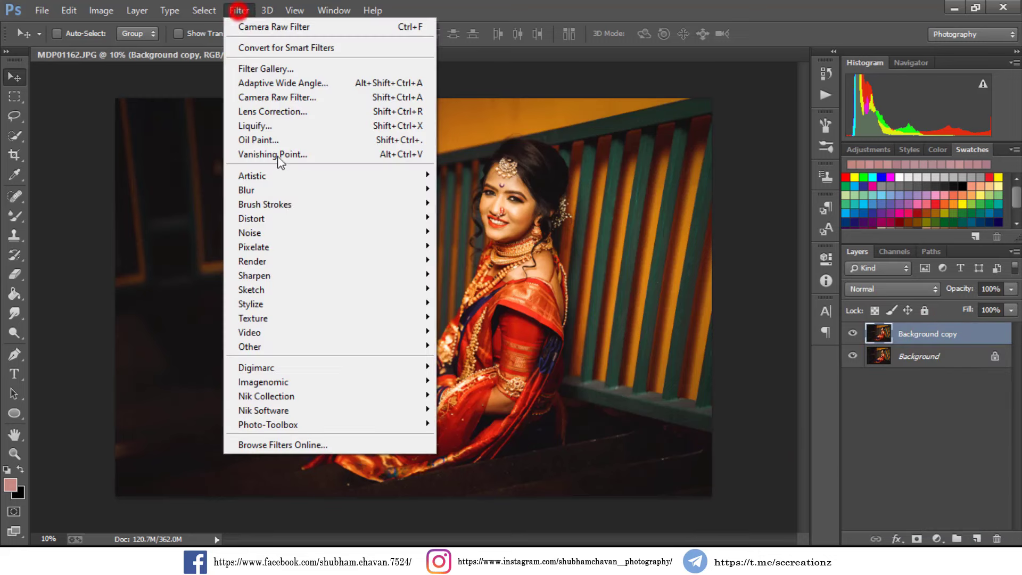
pyautogui.moveTo(280, 344)
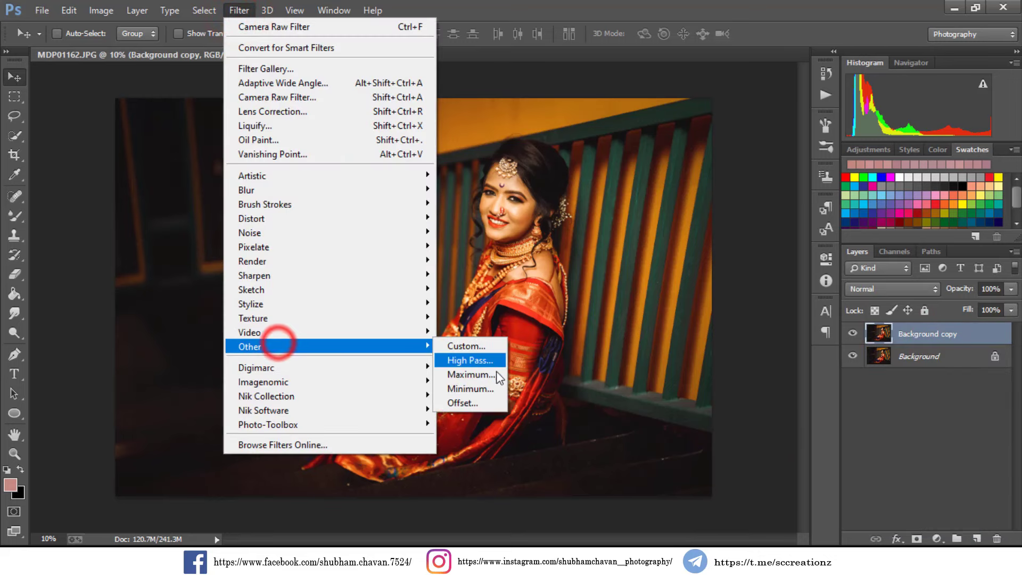
pyautogui.click(470, 361)
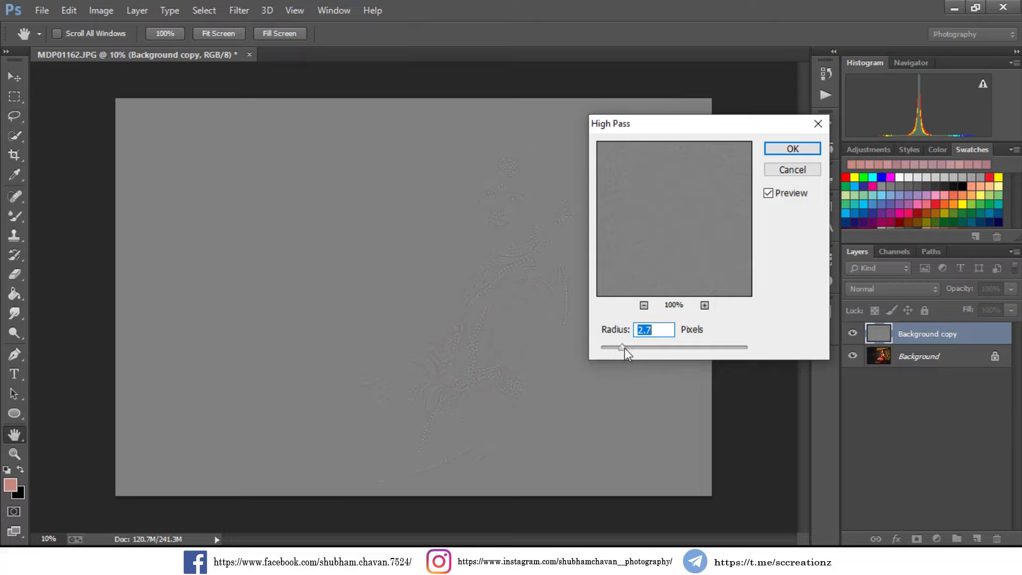
pyautogui.moveTo(625, 348); pyautogui.dragTo(625, 347)
pyautogui.click(789, 150)
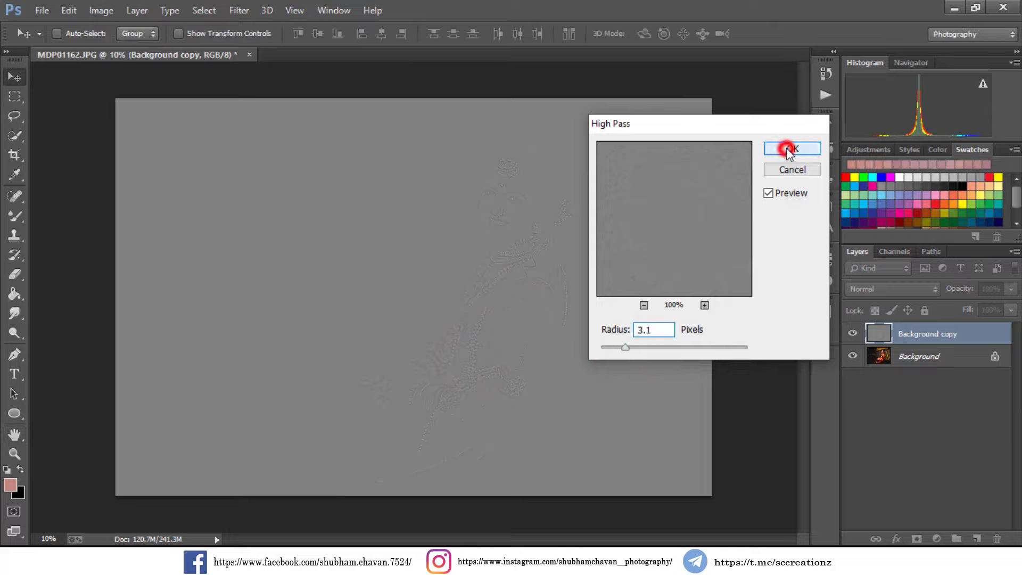
pyautogui.click(872, 287)
pyautogui.click(870, 190)
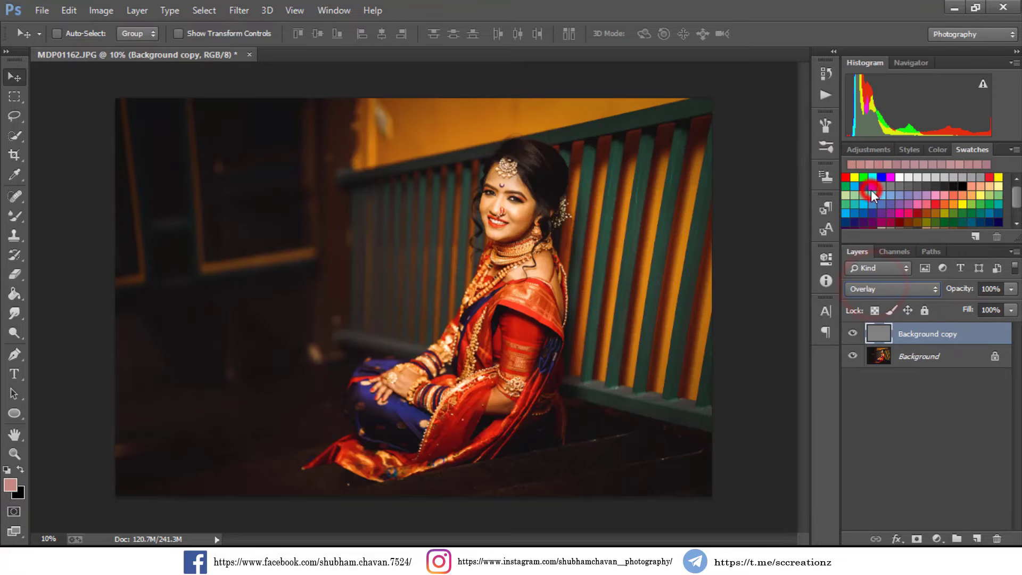
# - Examine the bride's face up close with and without the High Pass sharpening layer
pyautogui.click(565, 190)
pyautogui.scroll(6, 564, 190)
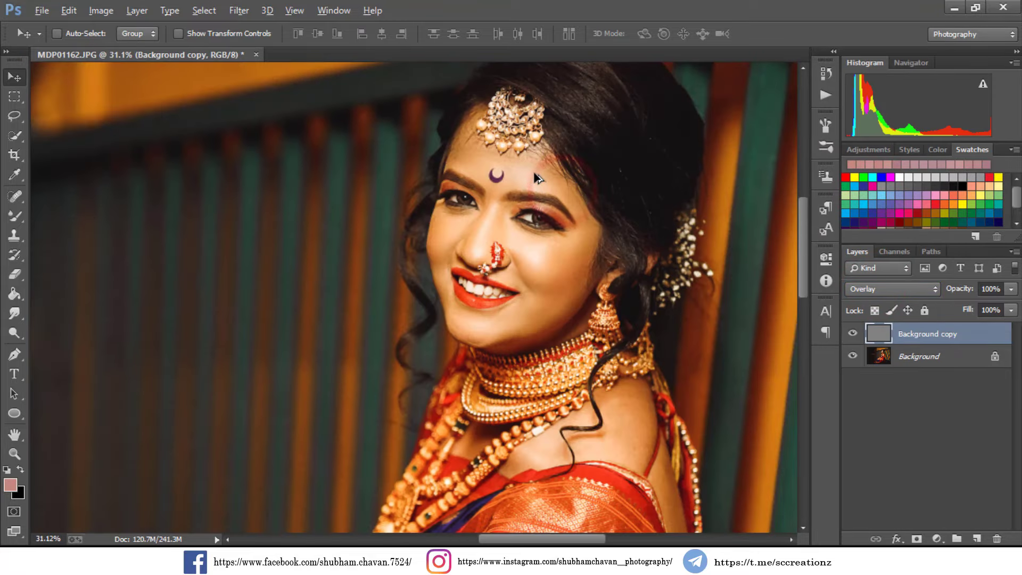
pyautogui.scroll(5, 538, 178)
pyautogui.click(853, 335)
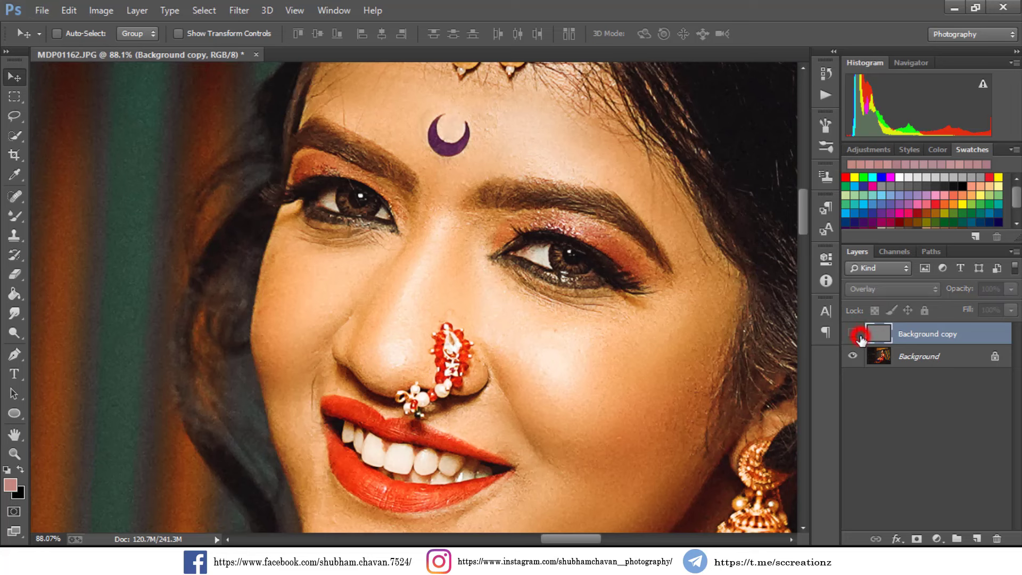
pyautogui.click(853, 335)
pyautogui.scroll(-2, 578, 293)
pyautogui.scroll(-2, 577, 293)
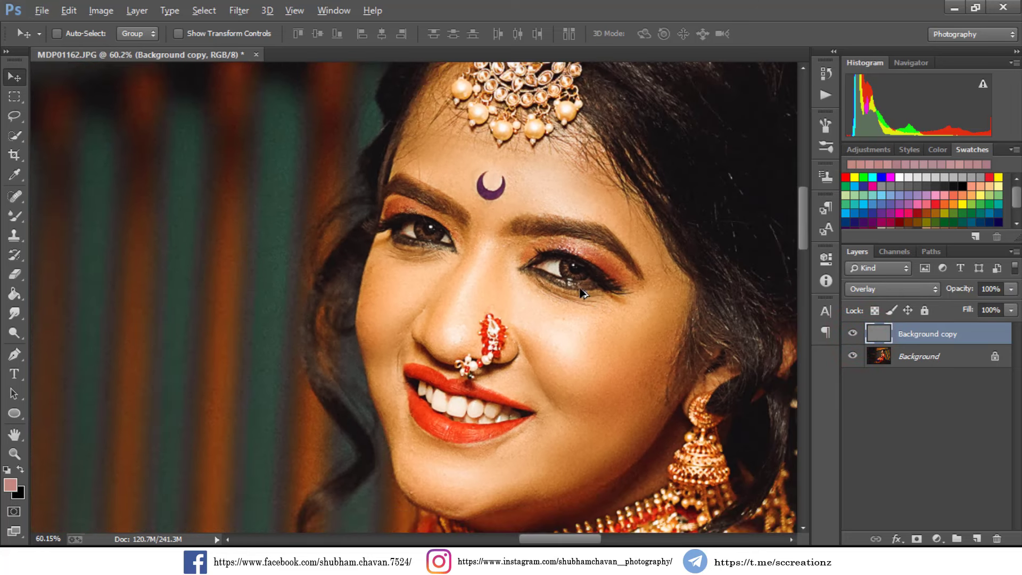
pyautogui.scroll(5, 588, 321)
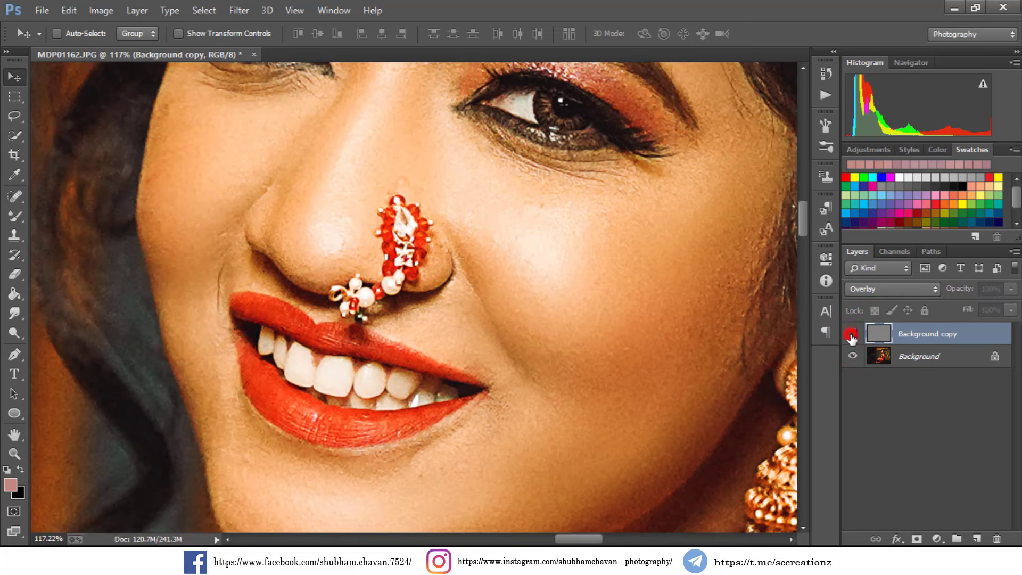
pyautogui.click(853, 333)
pyautogui.click(853, 334)
# - Lower the sharpening layer's opacity to 66% and check its effect on the face and the full portrait
pyautogui.moveTo(963, 288); pyautogui.dragTo(926, 310)
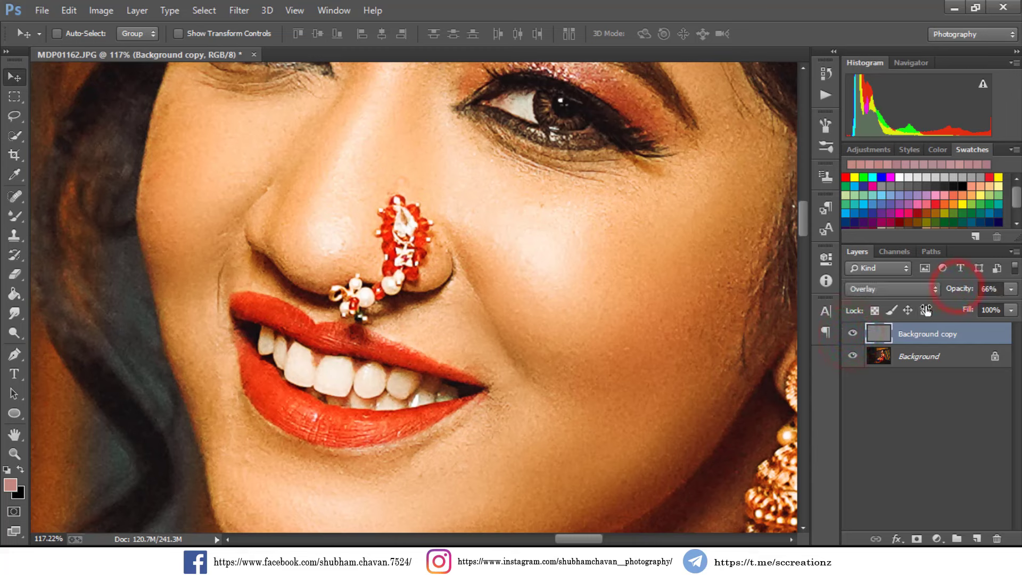
pyautogui.click(853, 333)
pyautogui.click(853, 334)
pyautogui.scroll(-2, 641, 274)
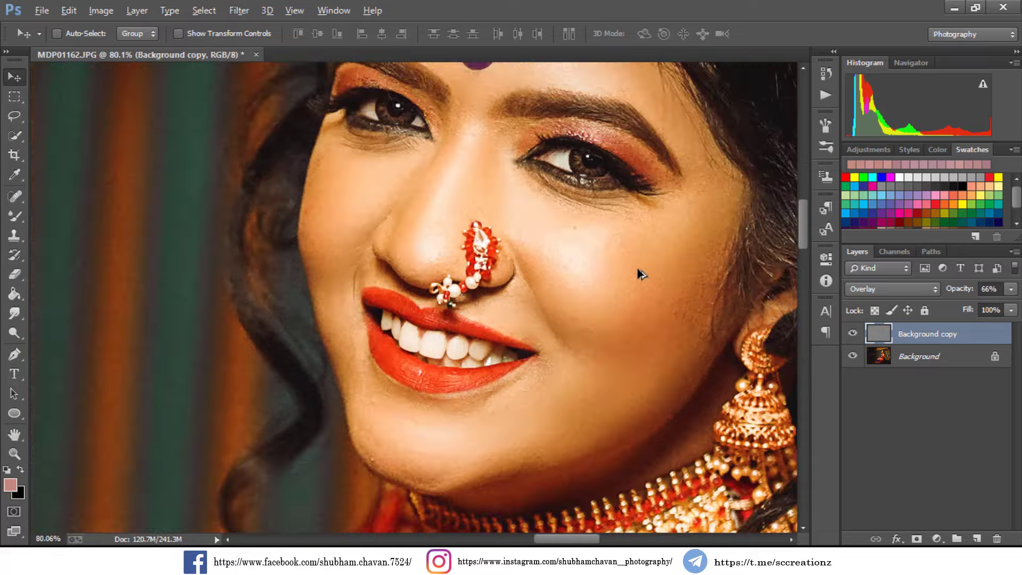
pyautogui.scroll(-6, 641, 275)
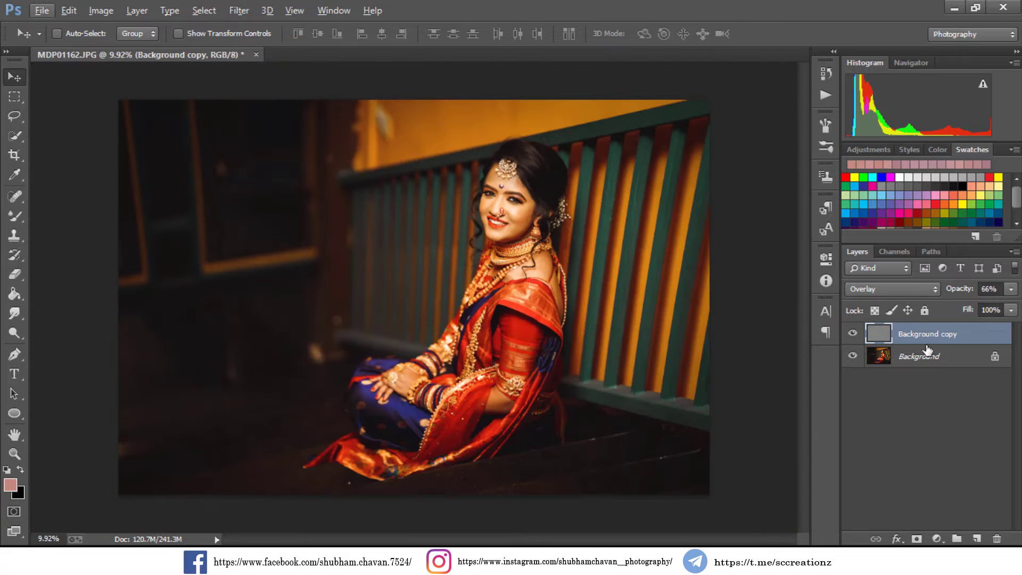
# - Merge the sharpening layer with the Background and add a new empty layer
pyautogui.rightClick(926, 349)
pyautogui.click(884, 470)
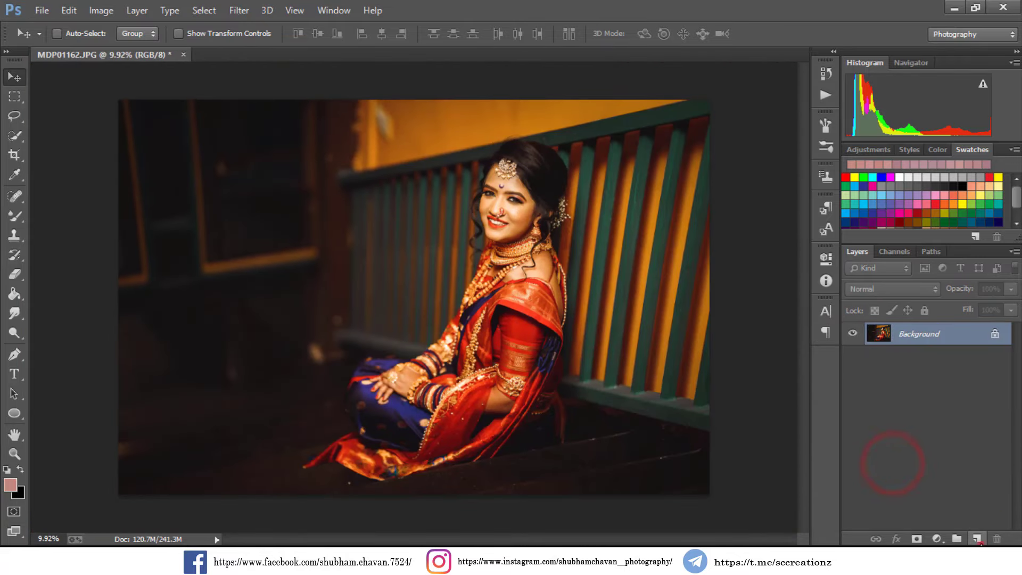
pyautogui.click(977, 539)
# - Choose the 702 px watermark brush for the Brush tool and try a stamp on the dark area beside the bride
pyautogui.click(14, 216)
pyautogui.click(53, 212)
pyautogui.rightClick(319, 322)
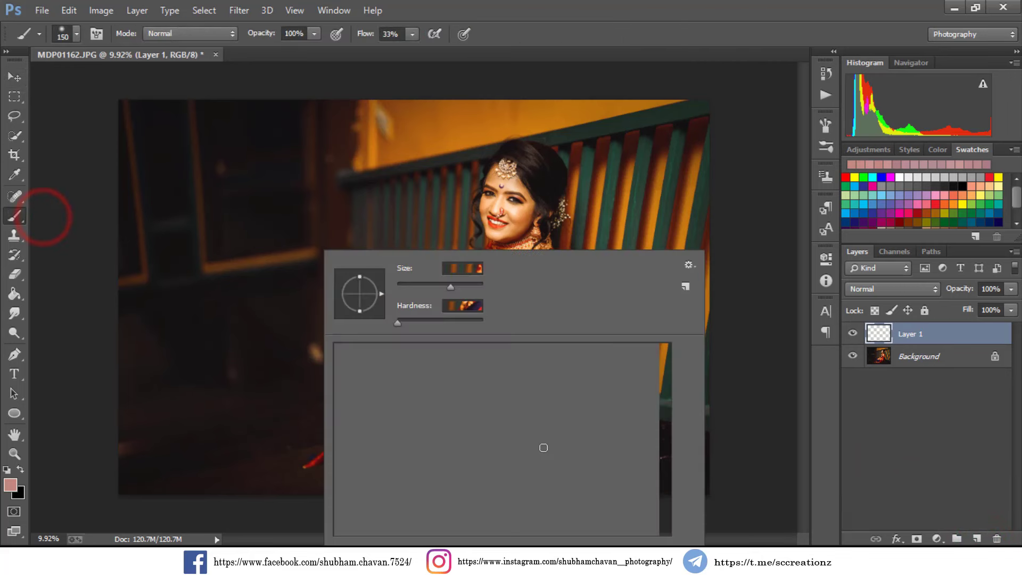
pyautogui.click(464, 531)
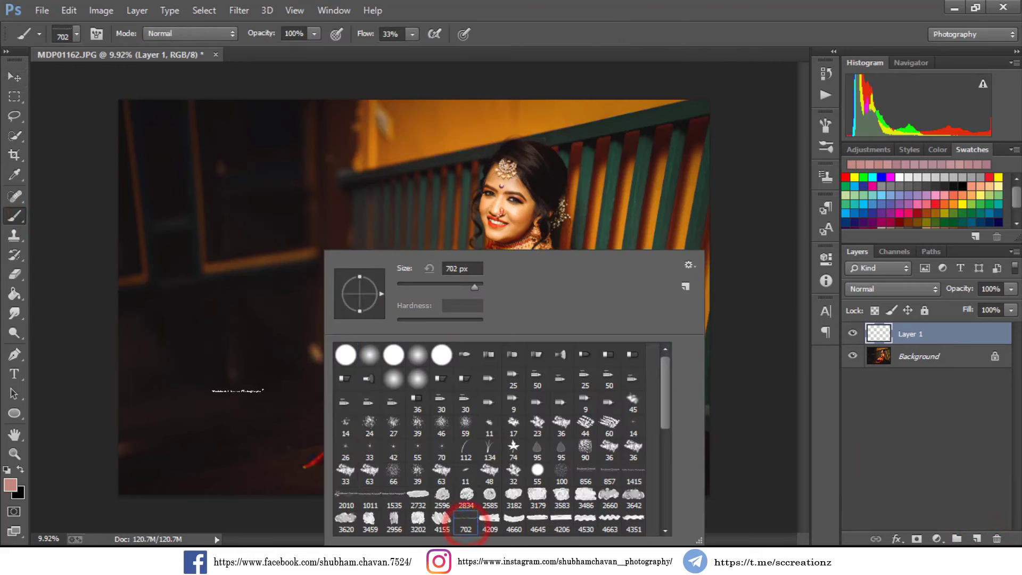
pyautogui.click(236, 390)
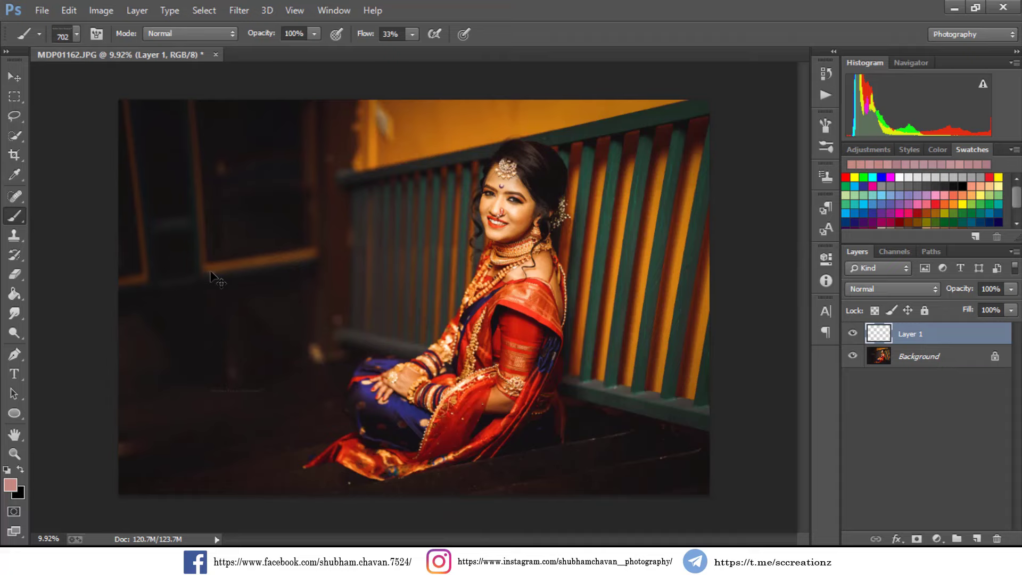
# - Switch the foreground color to white and stamp the photographer's watermark on the dark area beside the bride
pyautogui.click(7, 469)
pyautogui.click(21, 470)
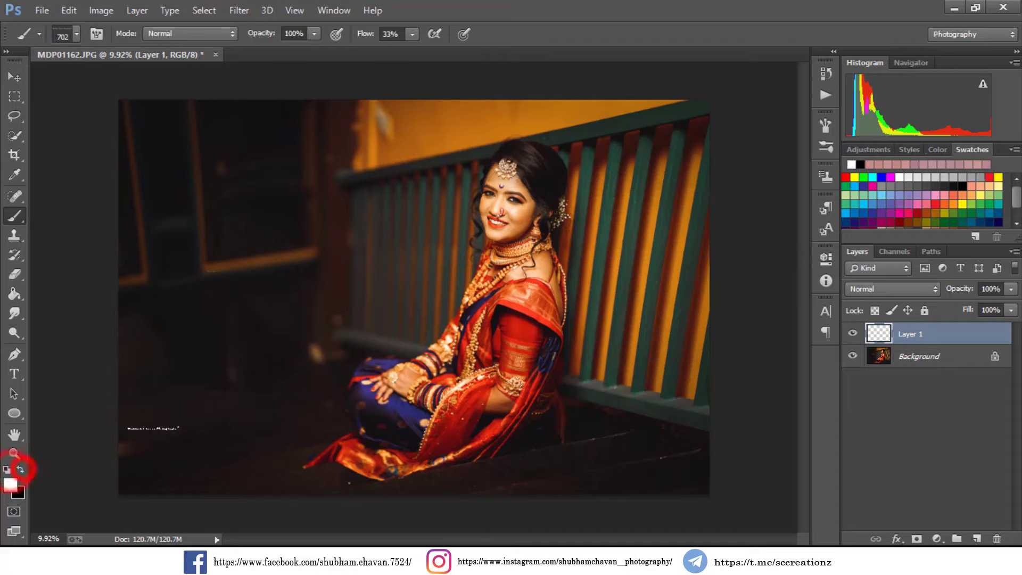
pyautogui.click(234, 373)
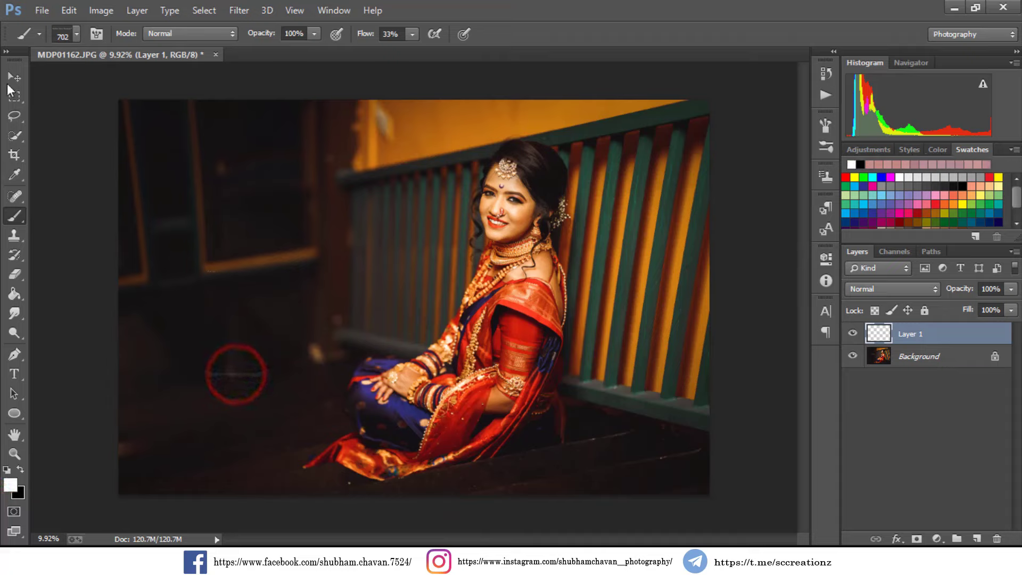
# - Enlarge the watermark with Free Transform, keeping it on the dark area beside the bride, and check it up close
pyautogui.click(13, 75)
pyautogui.hotkey('ctrl', 't')
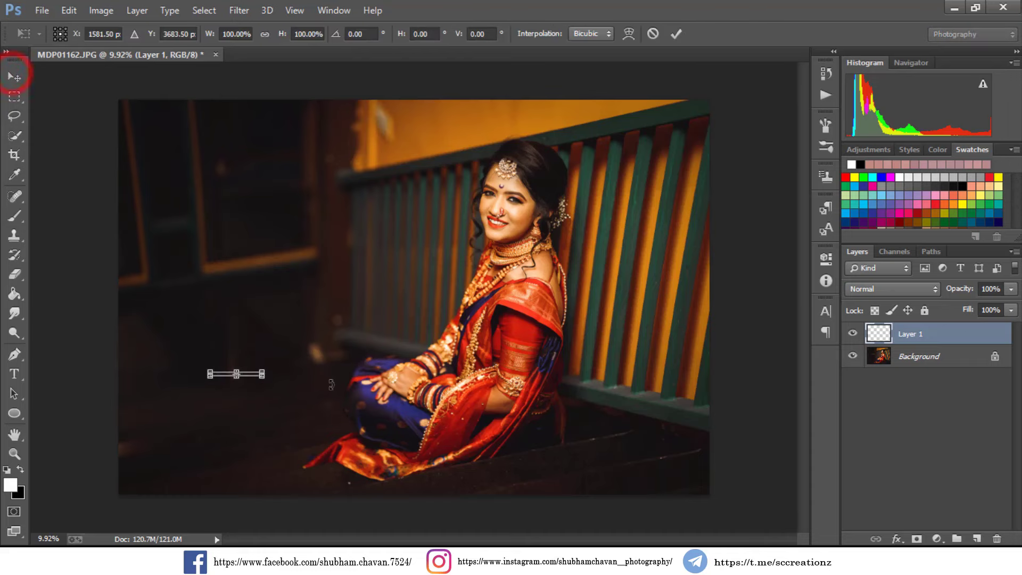
pyautogui.moveTo(267, 384); pyautogui.dragTo(260, 356)
pyautogui.doubleClick(261, 371)
pyautogui.scroll(3, 260, 356)
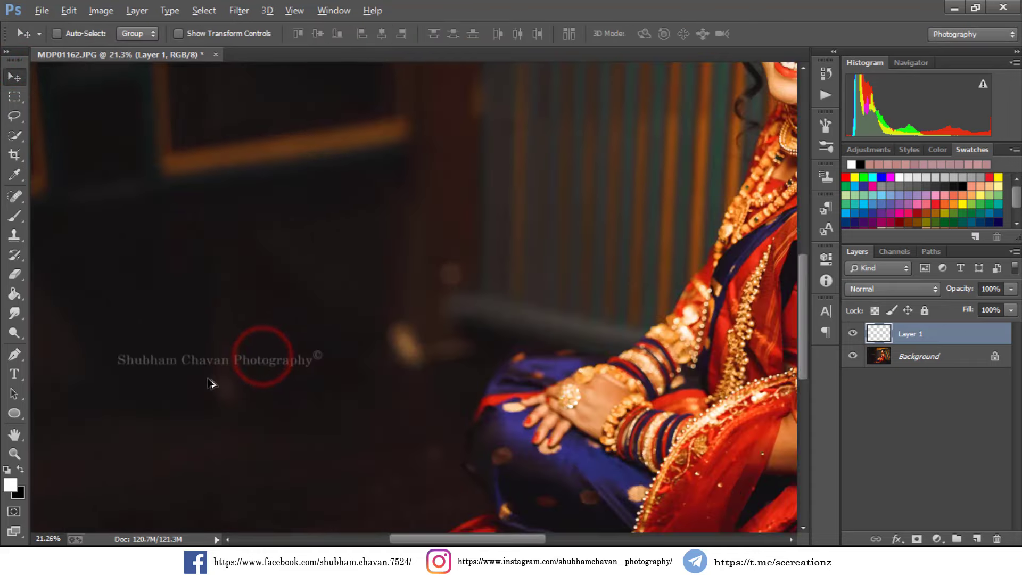
pyautogui.scroll(-3, 211, 384)
# - Open the layer commands for the watermark layer
pyautogui.rightClick(929, 338)
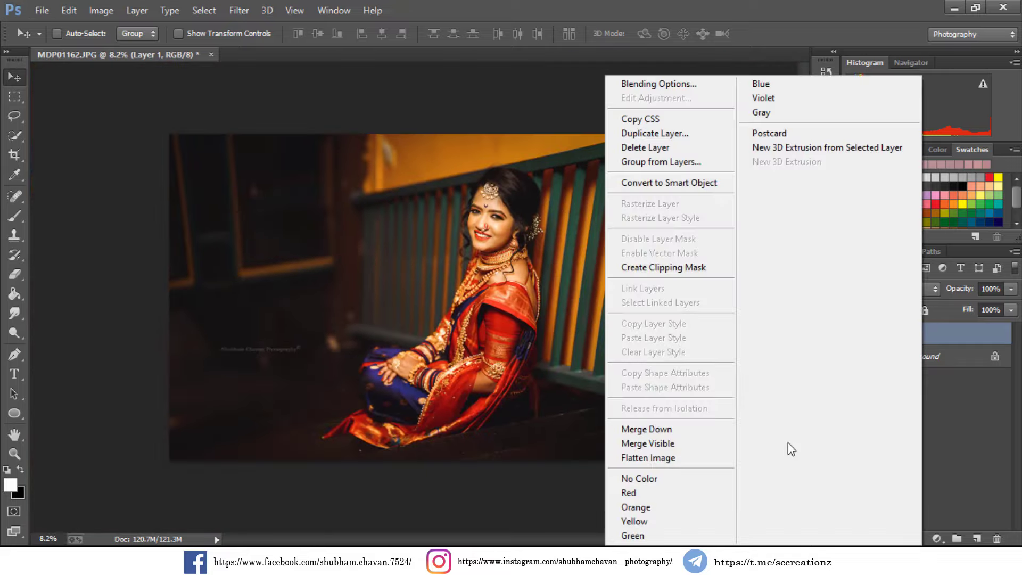